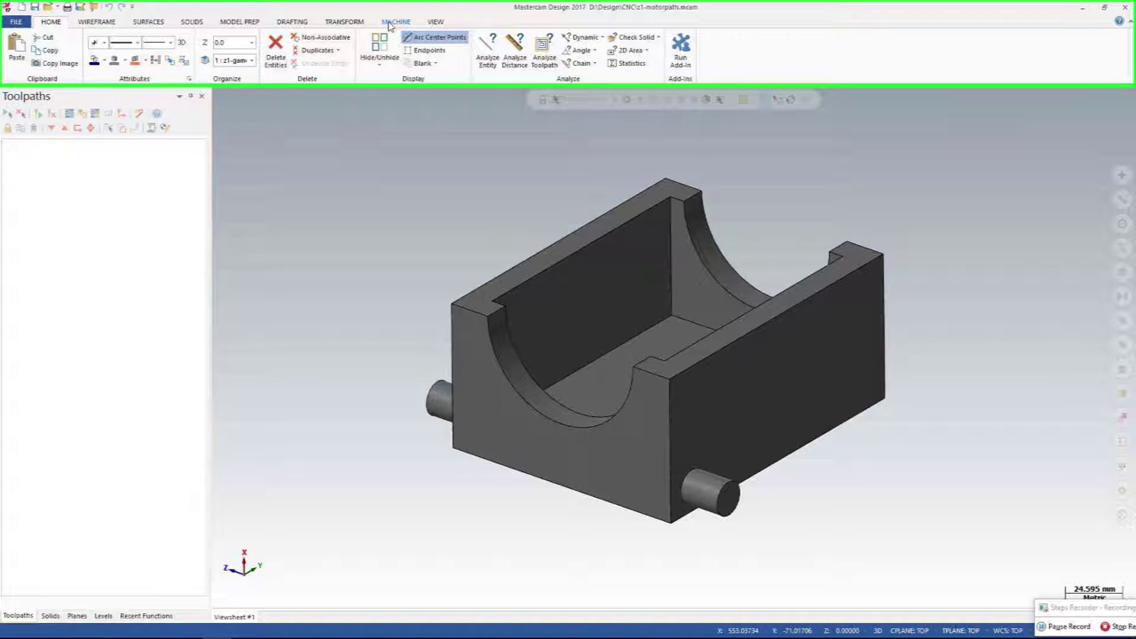
# Create a default mill machine group and open its Stock setup properties.
pyautogui.click(390, 23)
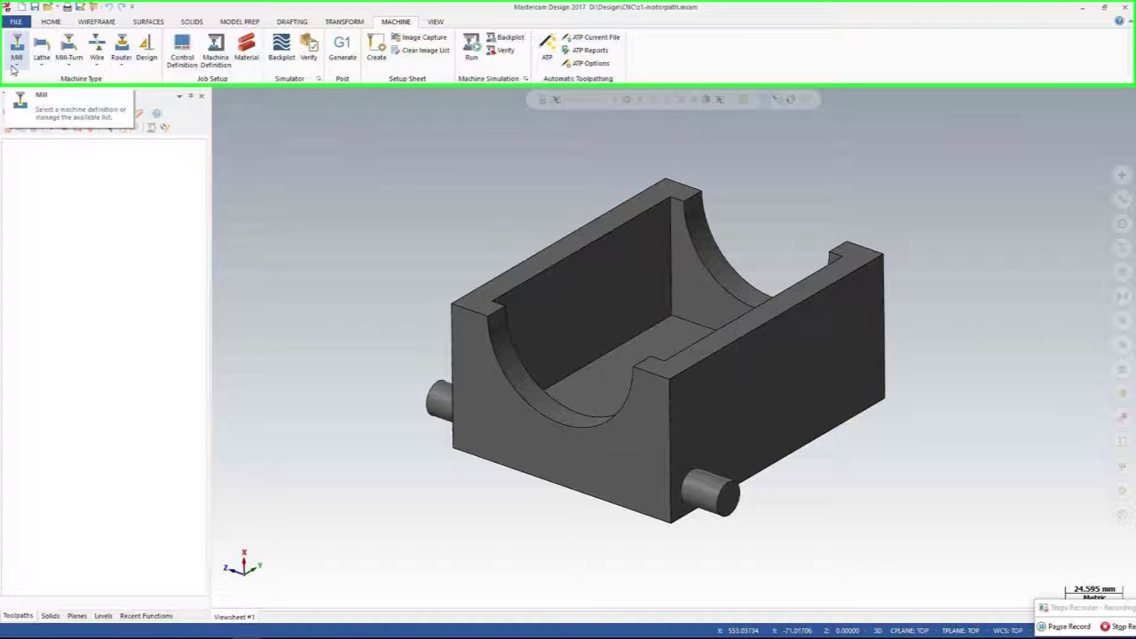
pyautogui.click(14, 64)
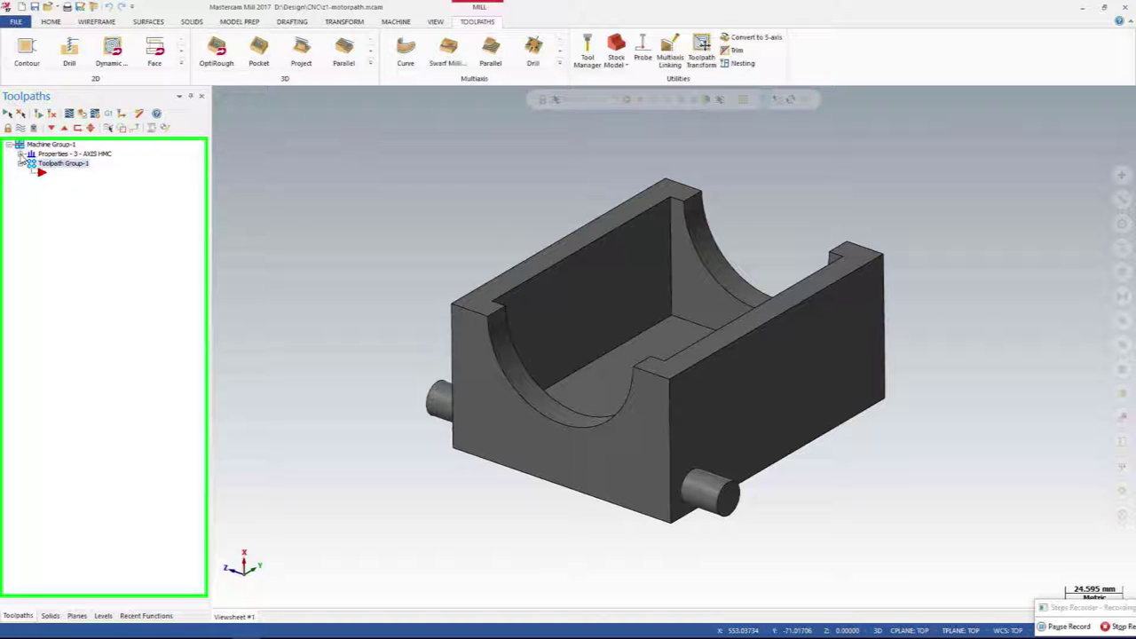
pyautogui.click(20, 154)
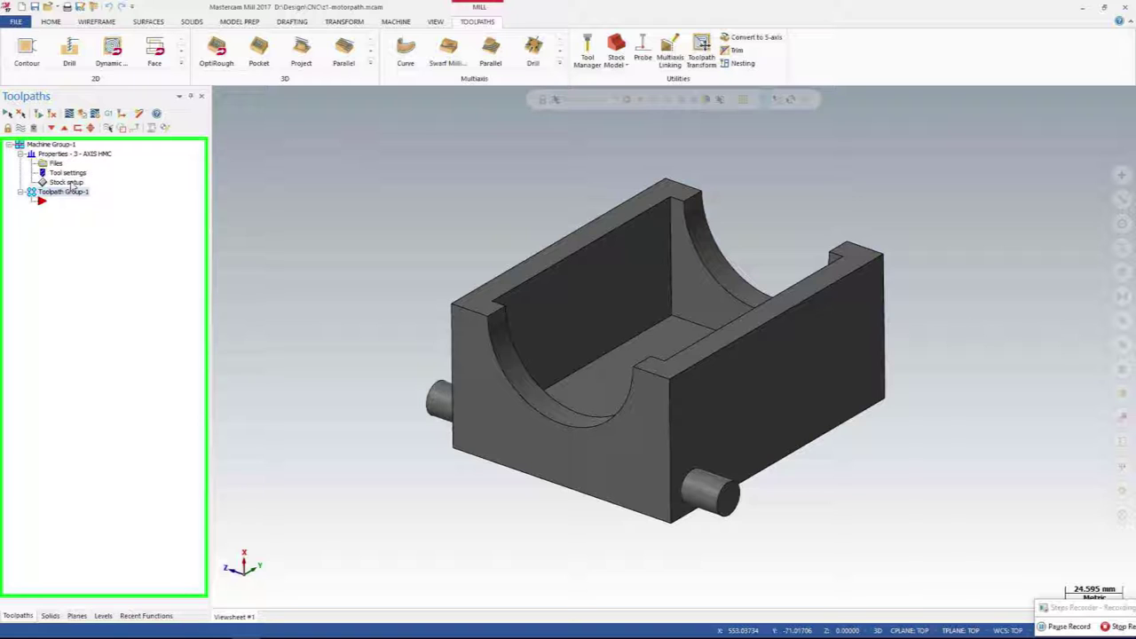
pyautogui.click(66, 181)
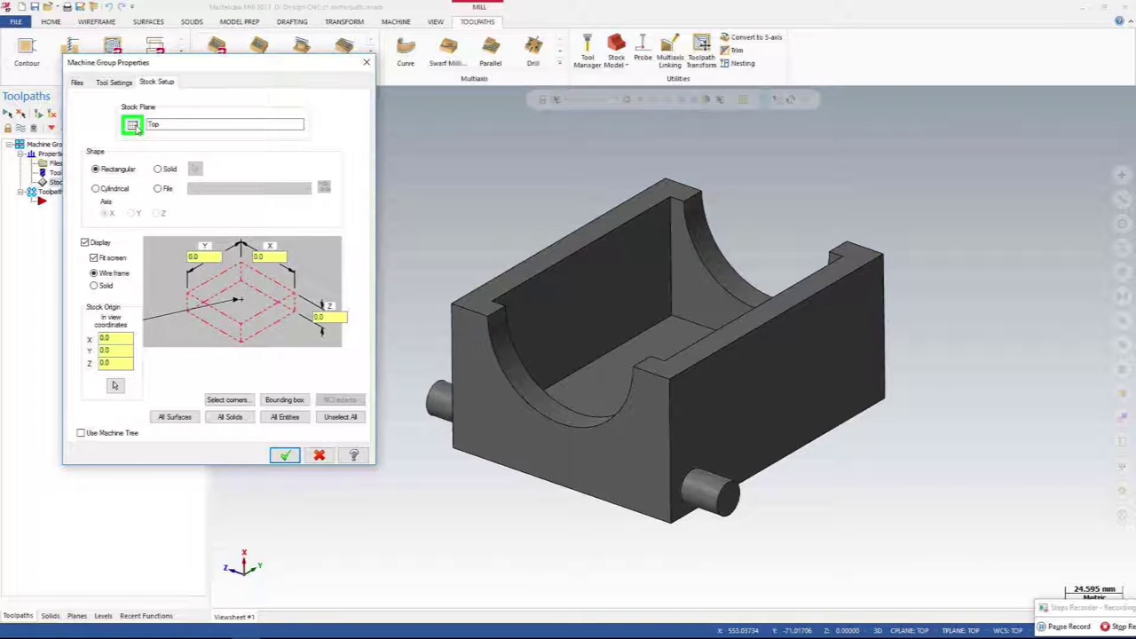
# Fit a 150 × 70 × 160 stock block to all solids on the Top plane.
pyautogui.click(134, 126)
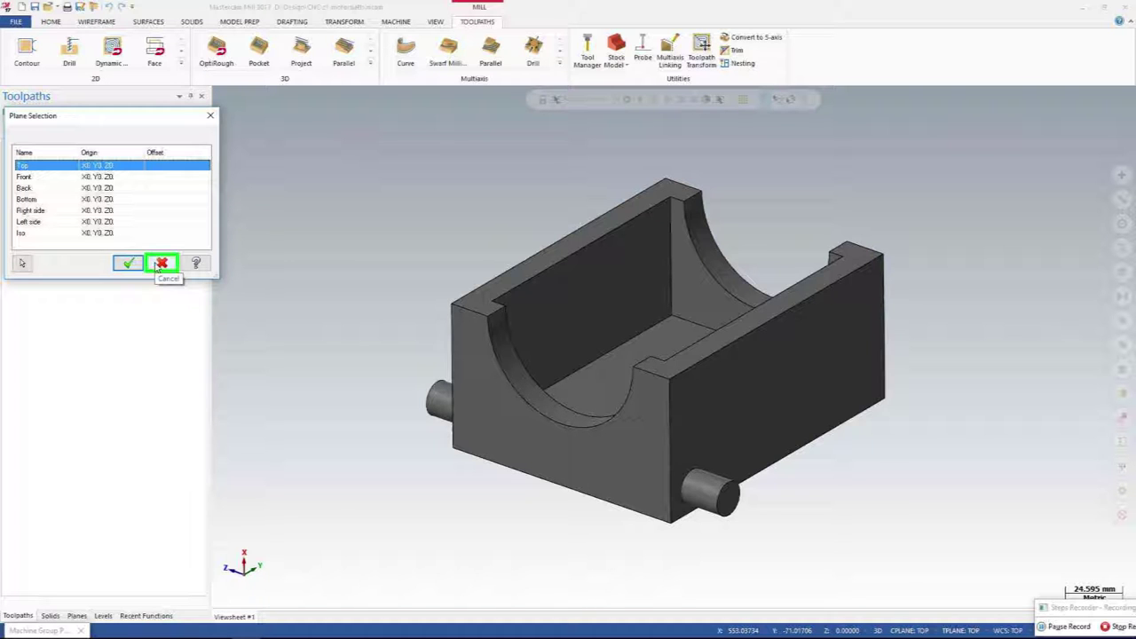
pyautogui.click(160, 264)
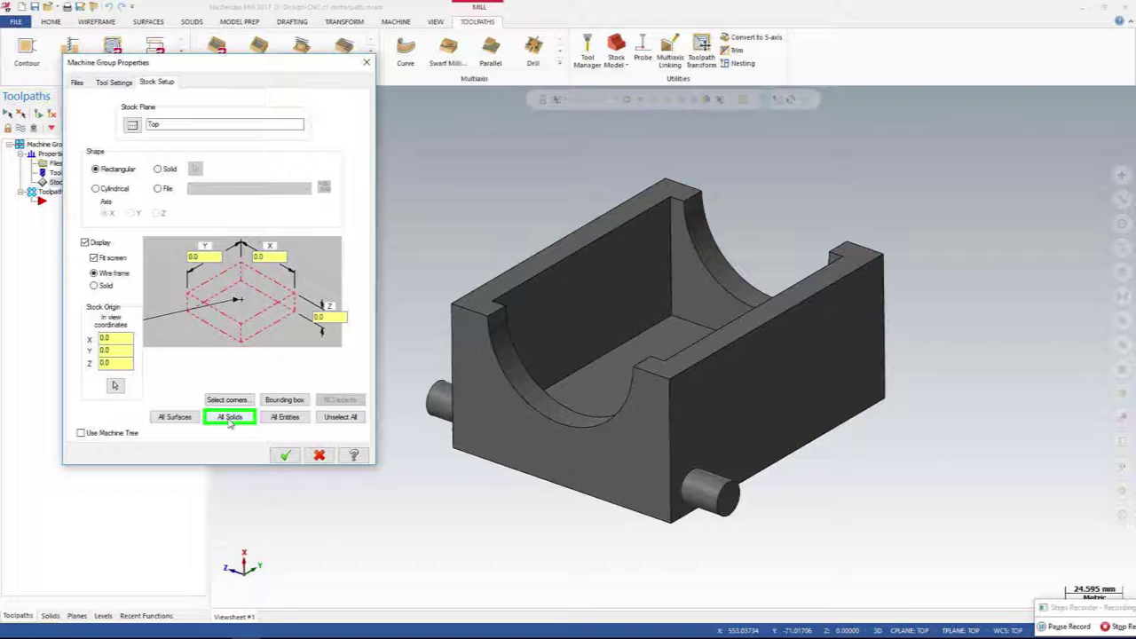
pyautogui.click(229, 420)
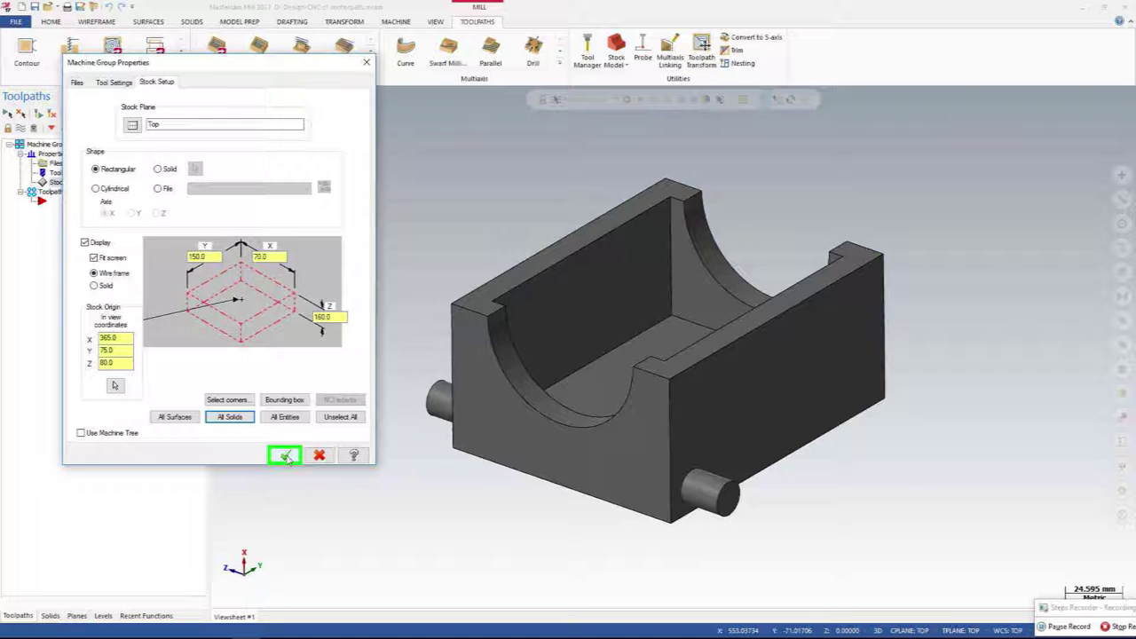
pyautogui.click(285, 455)
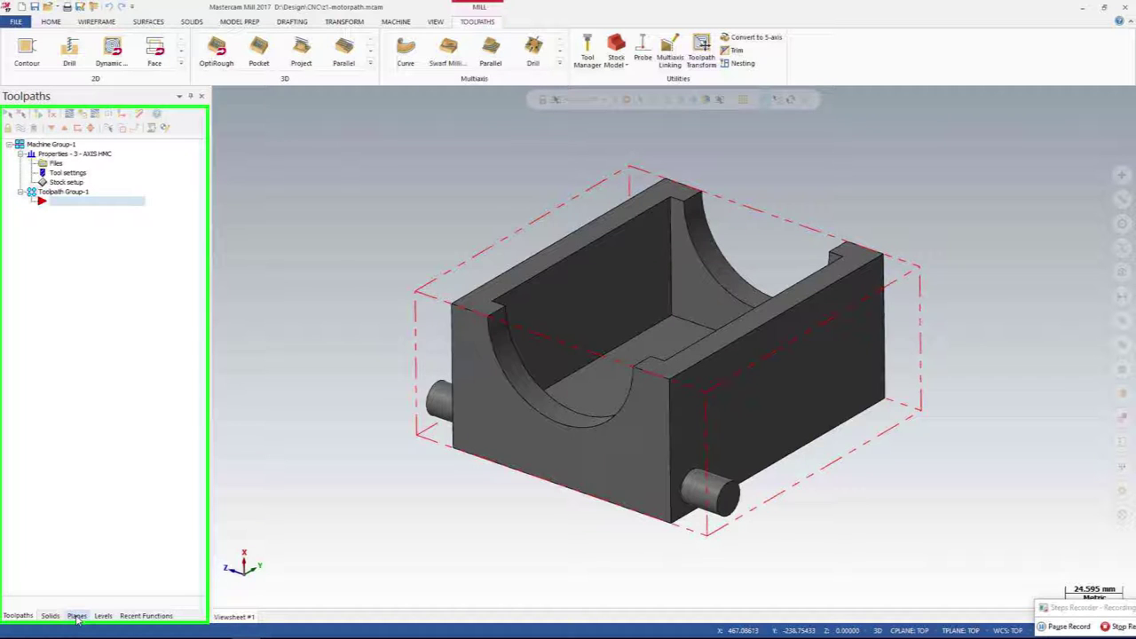
pyautogui.click(77, 615)
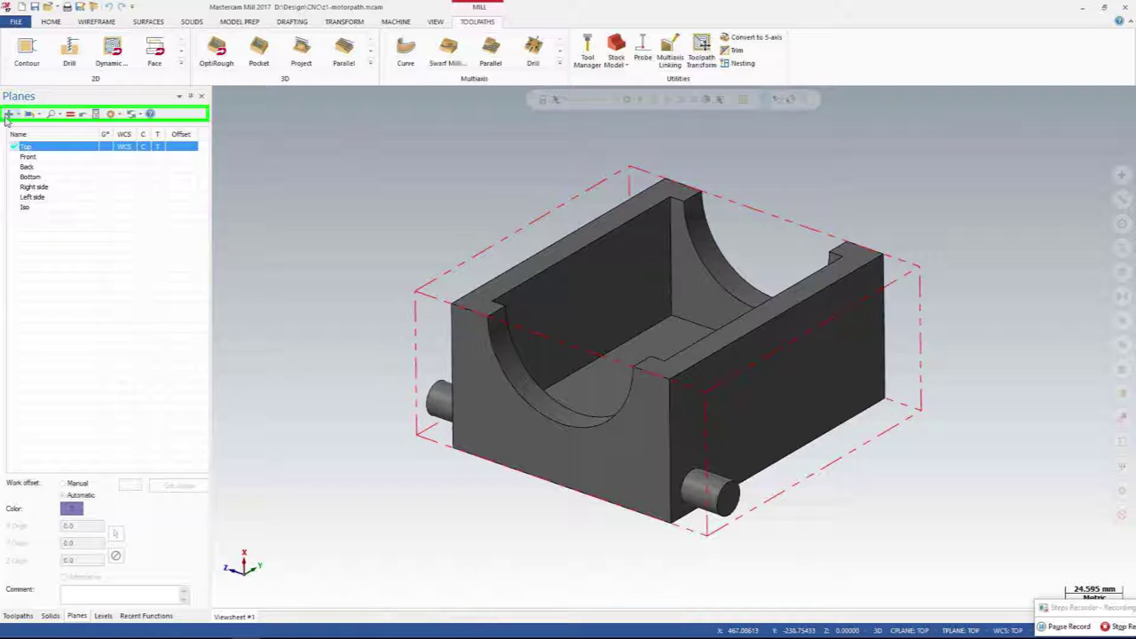
# Add a plane named 'Plane' from the view, its origin at the part's upper corner.
pyautogui.click(7, 115)
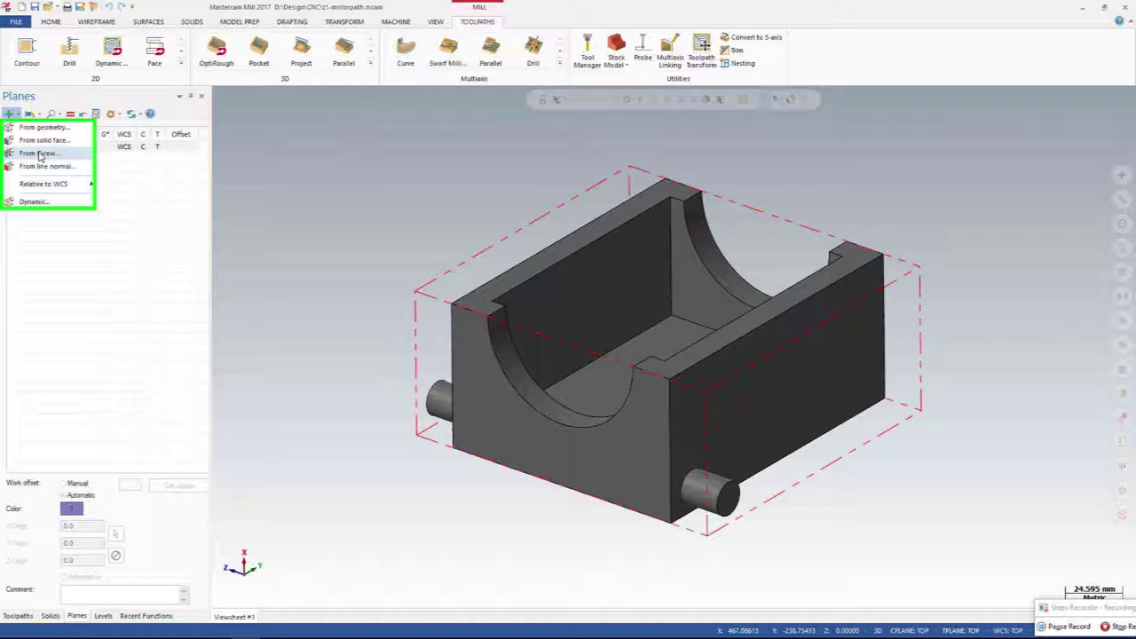
pyautogui.click(39, 154)
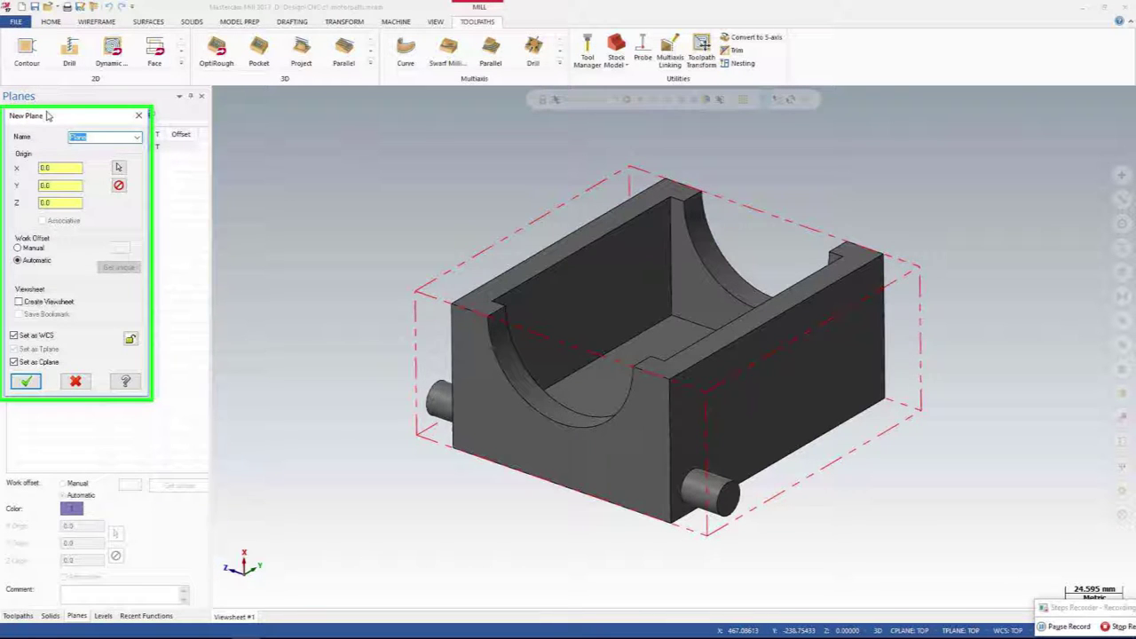
pyautogui.moveTo(47, 115); pyautogui.dragTo(286, 117)
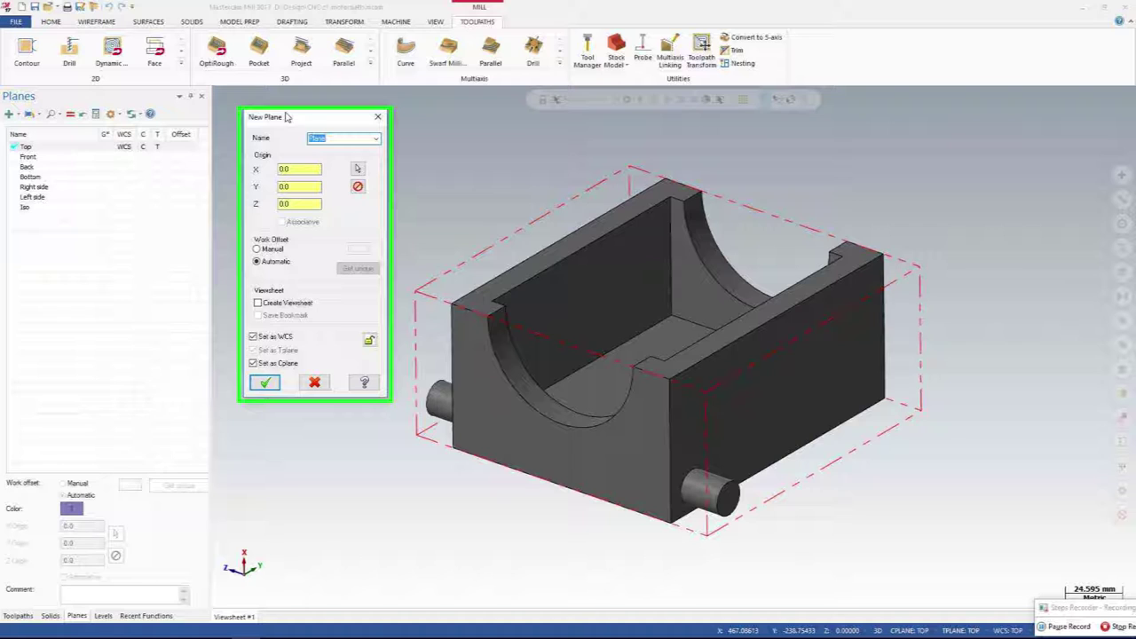
pyautogui.click(358, 170)
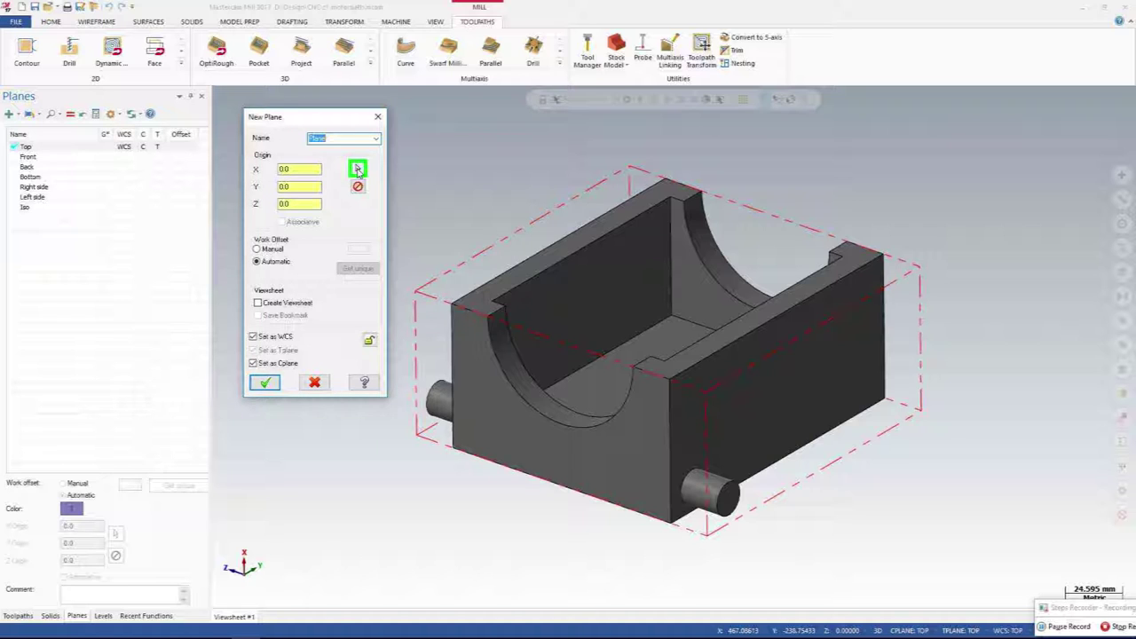
pyautogui.click(455, 306)
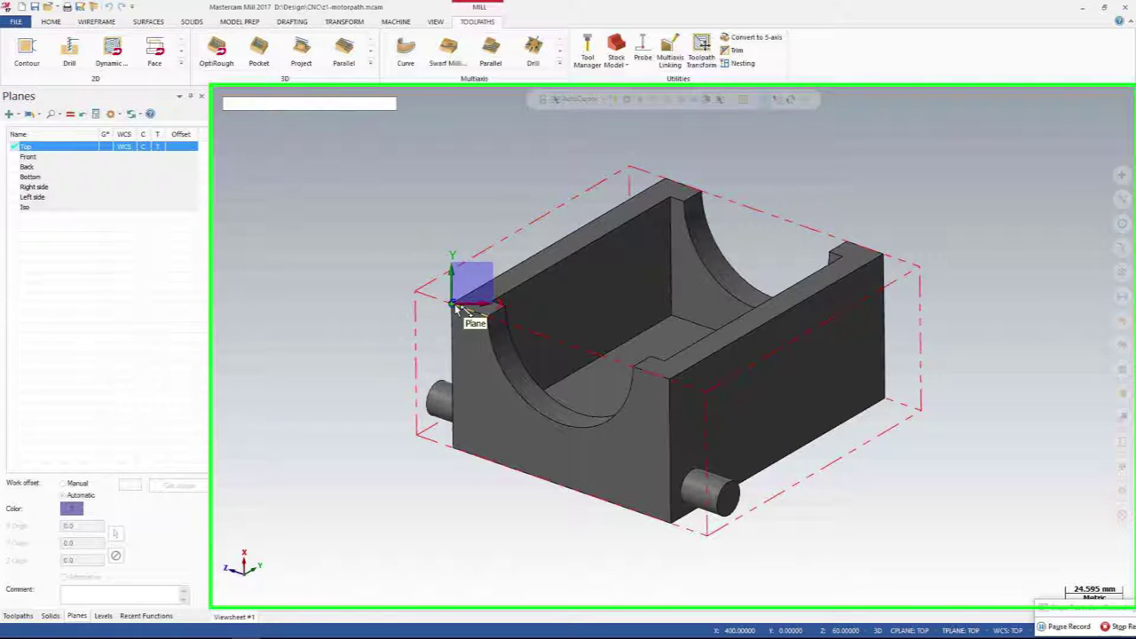
pyautogui.click(455, 307)
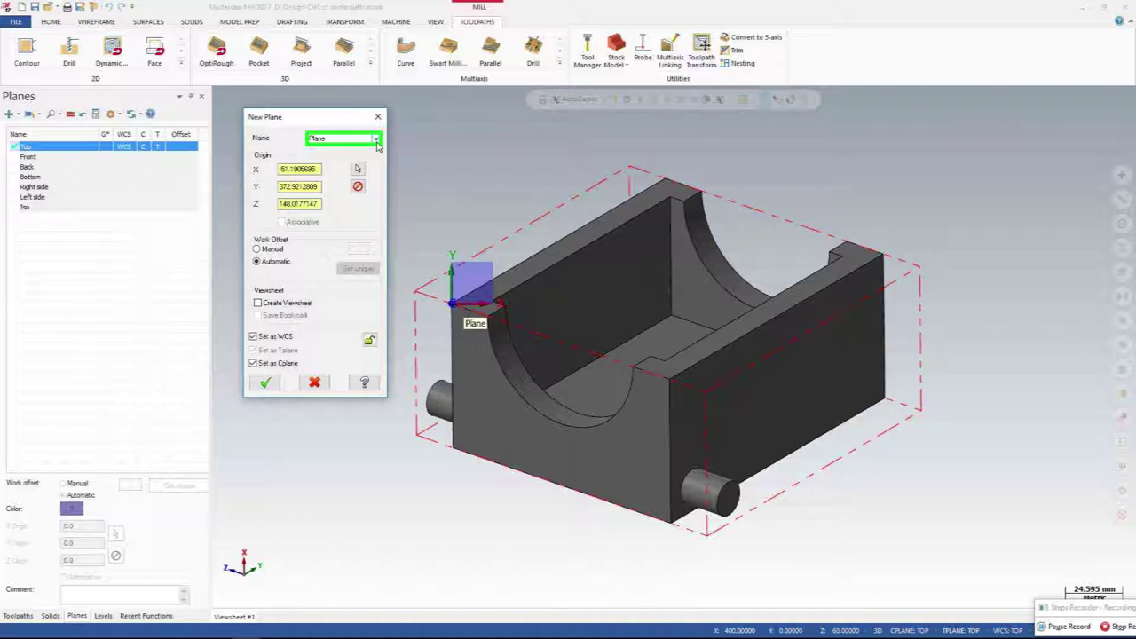
pyautogui.click(375, 139)
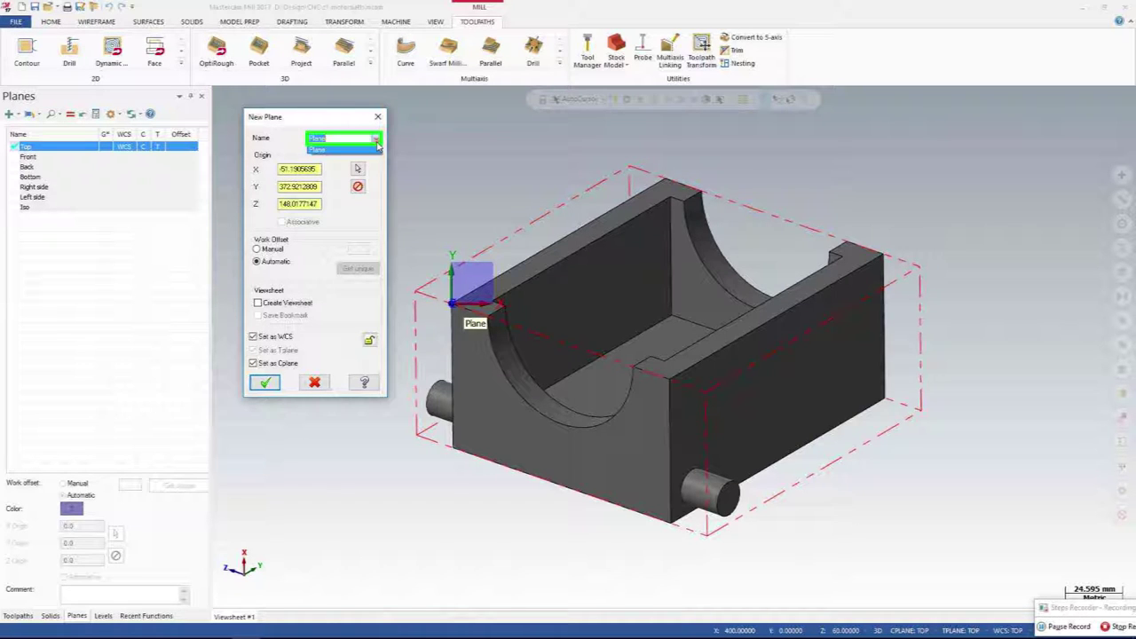
pyautogui.click(377, 145)
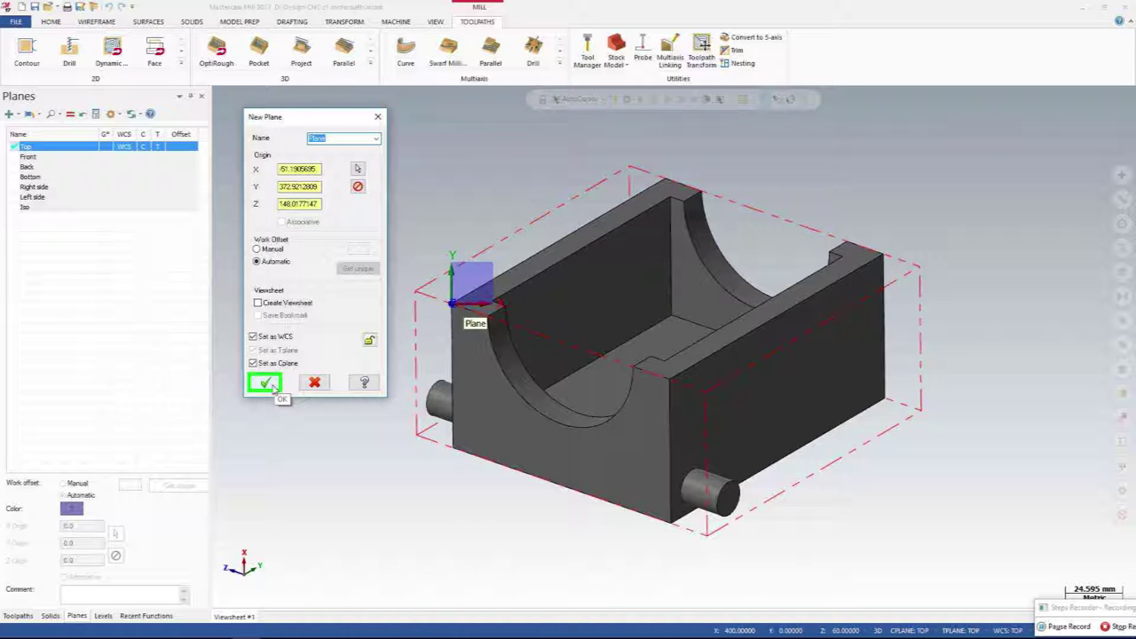
pyautogui.click(264, 382)
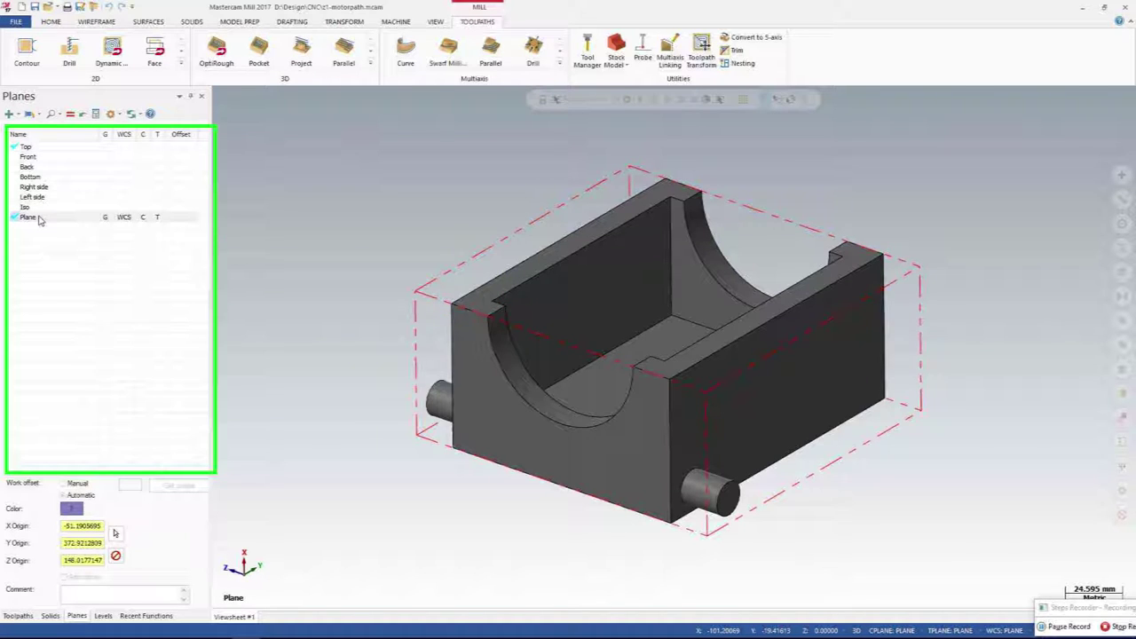
pyautogui.rightClick(39, 219)
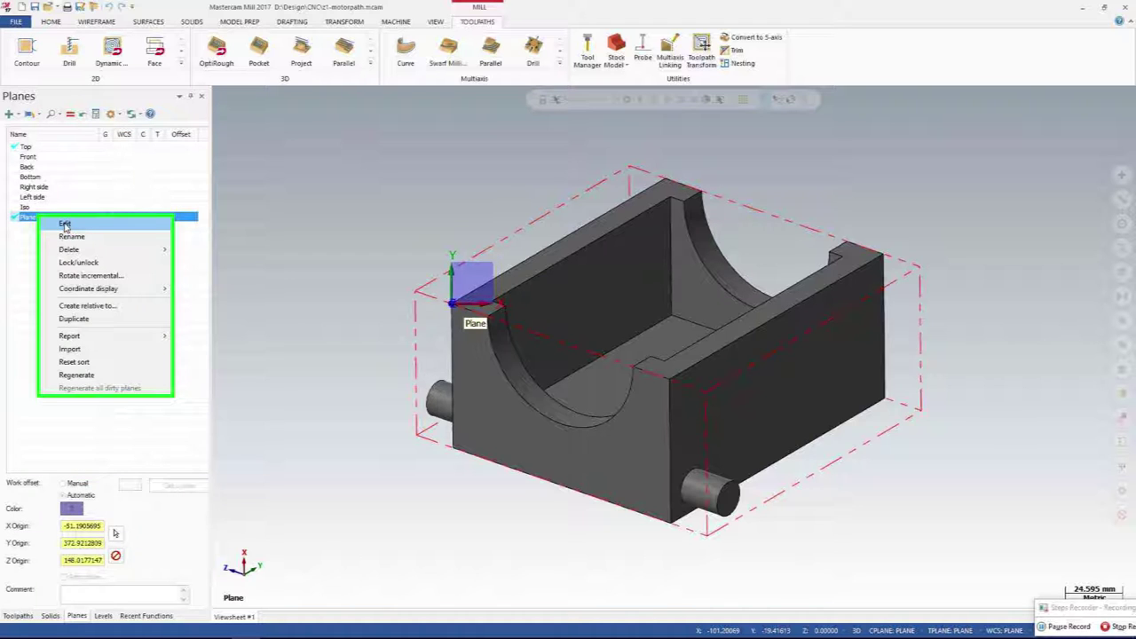
# Edit Plane to move its origin to the construction plane origin and realign its axes at the corner.
pyautogui.click(65, 224)
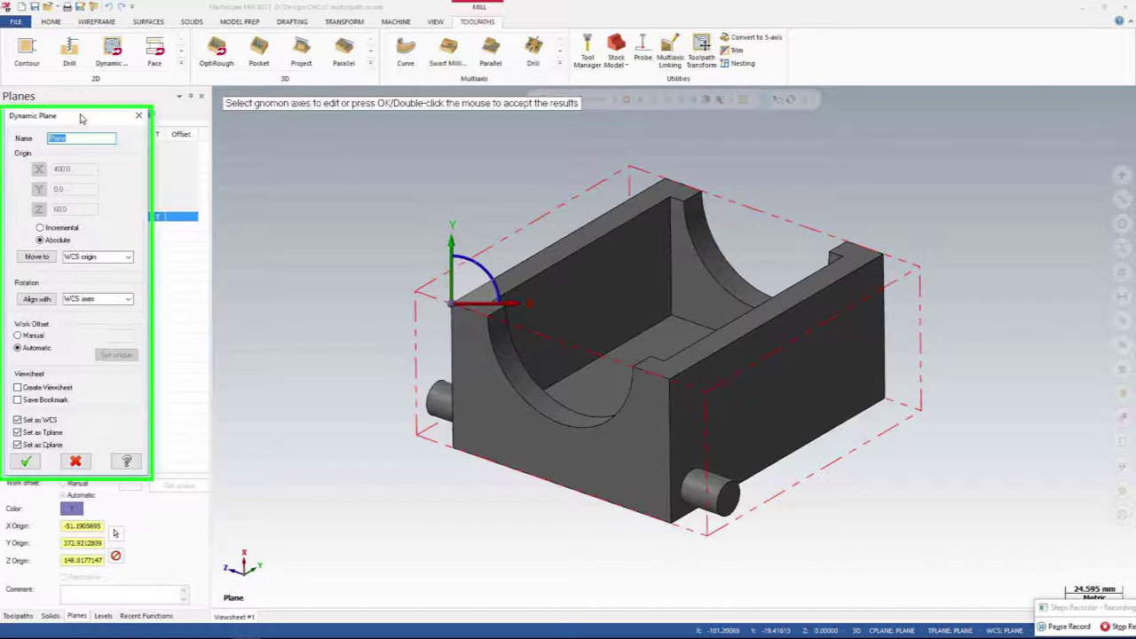
pyautogui.moveTo(81, 118); pyautogui.dragTo(302, 115)
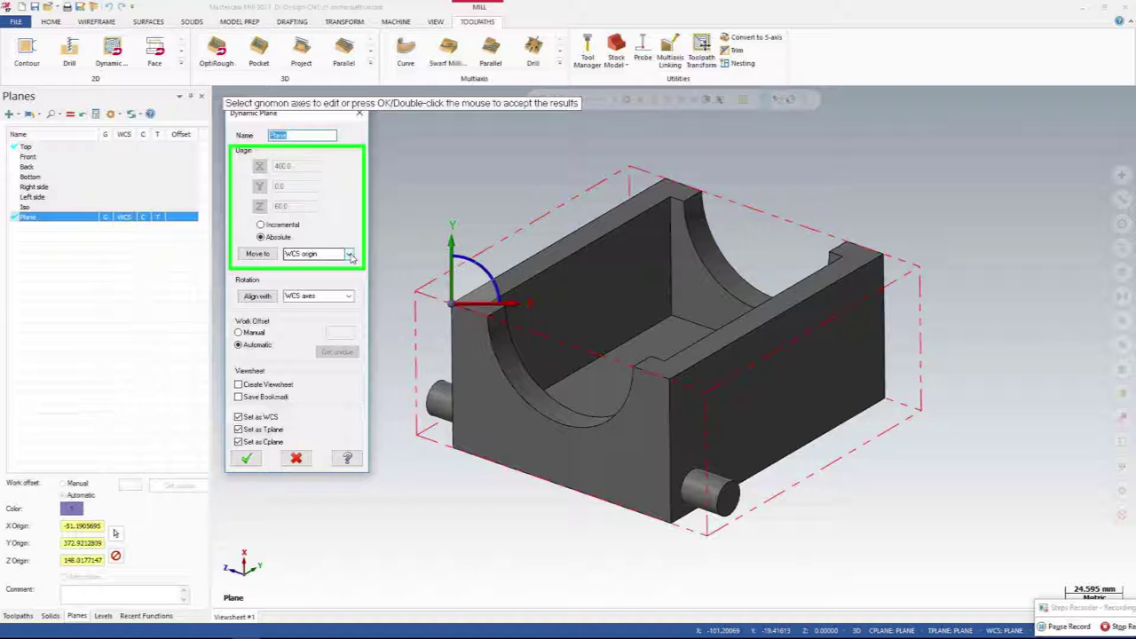
pyautogui.click(349, 255)
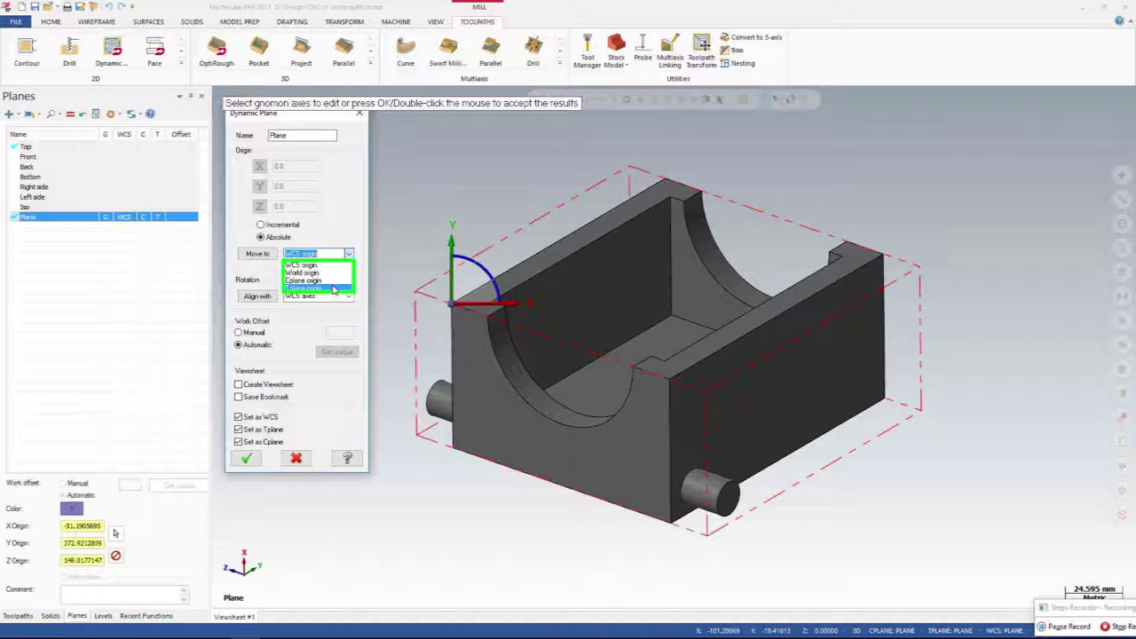
pyautogui.click(334, 289)
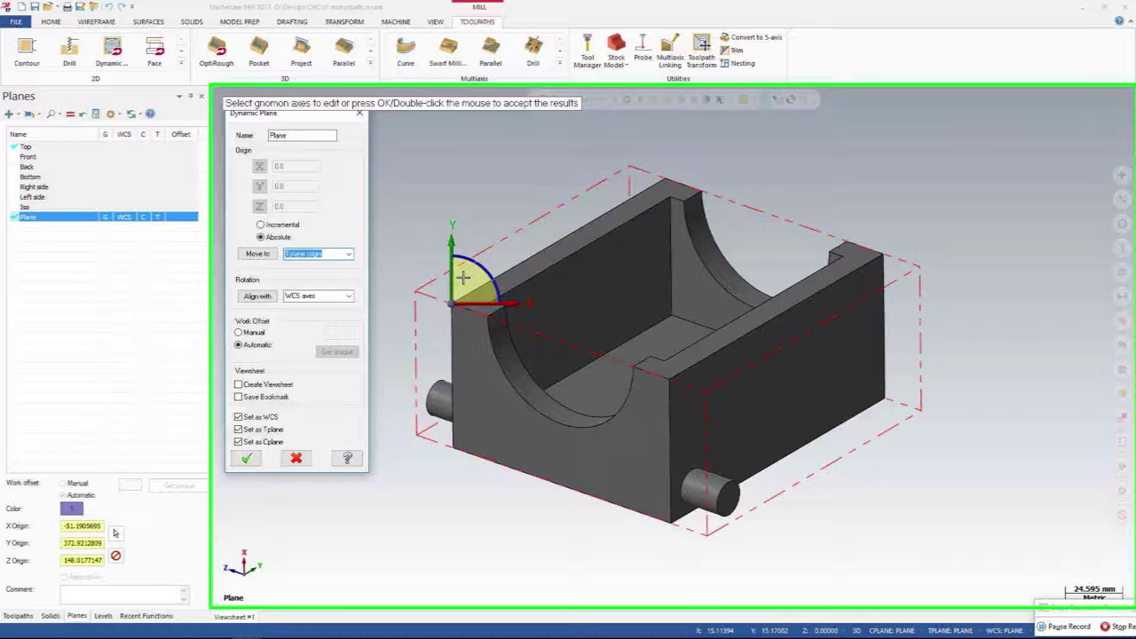
pyautogui.click(462, 278)
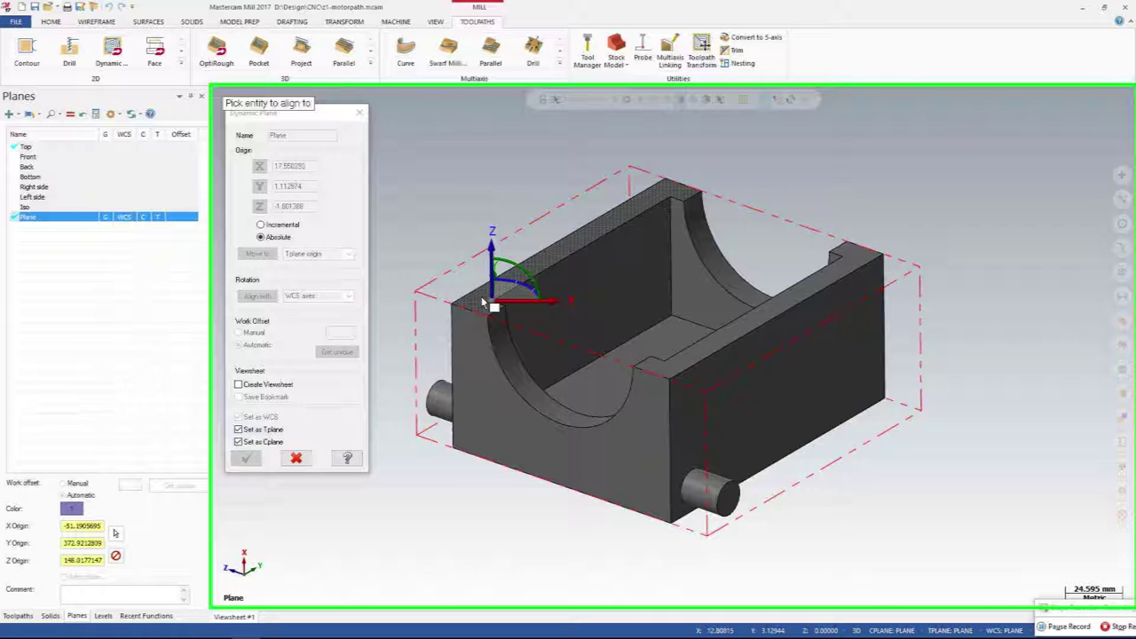
pyautogui.click(486, 303)
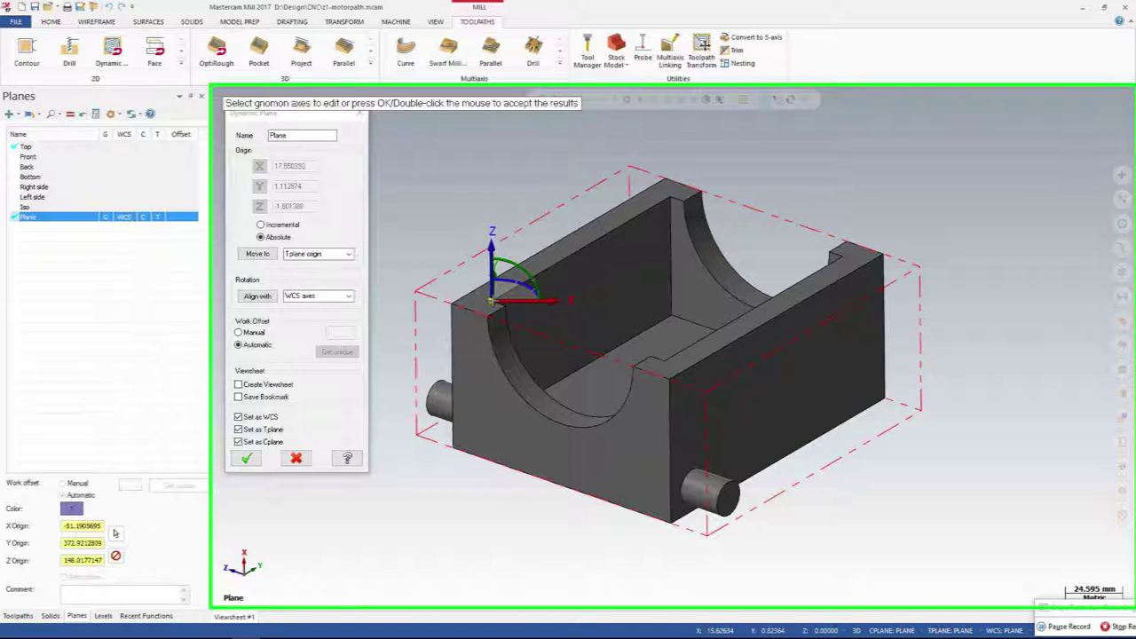
pyautogui.click(490, 301)
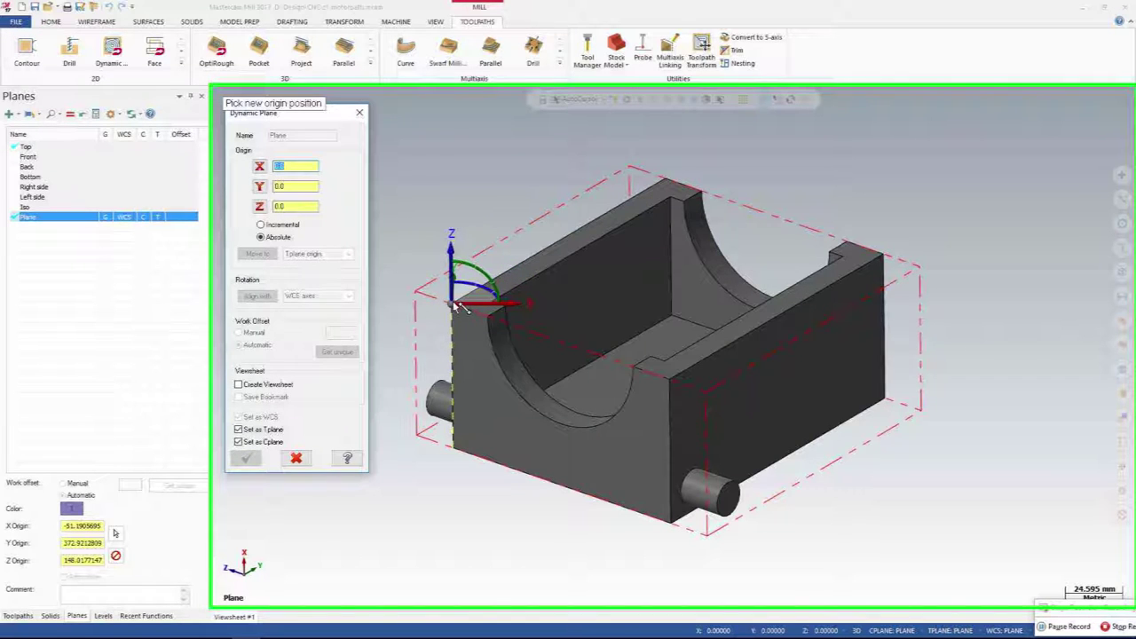
# Set the plane origin at the top corner (0, 60, 400), rotate it along the top edge, and accept.
pyautogui.click(456, 304)
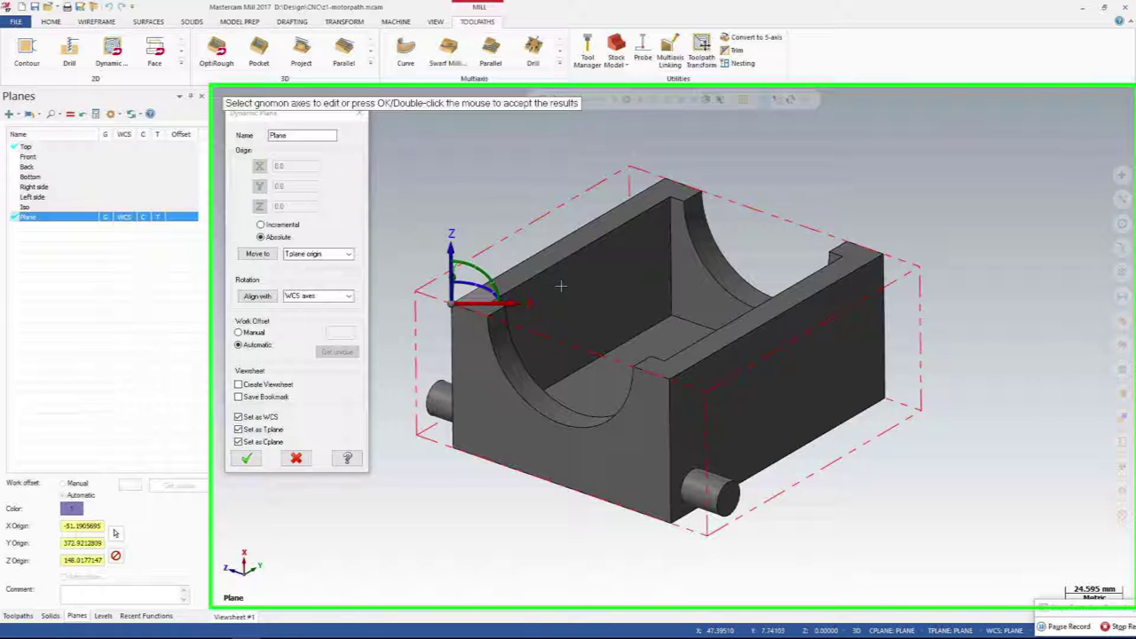
pyautogui.moveTo(560, 285); pyautogui.dragTo(507, 298, button='middle')
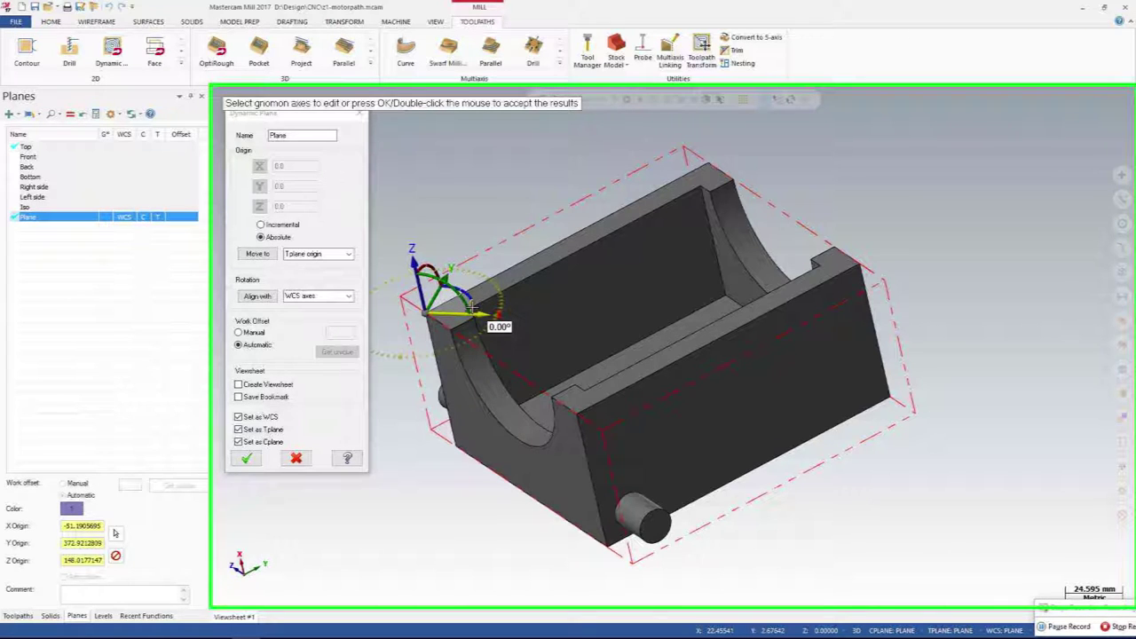
pyautogui.click(472, 310)
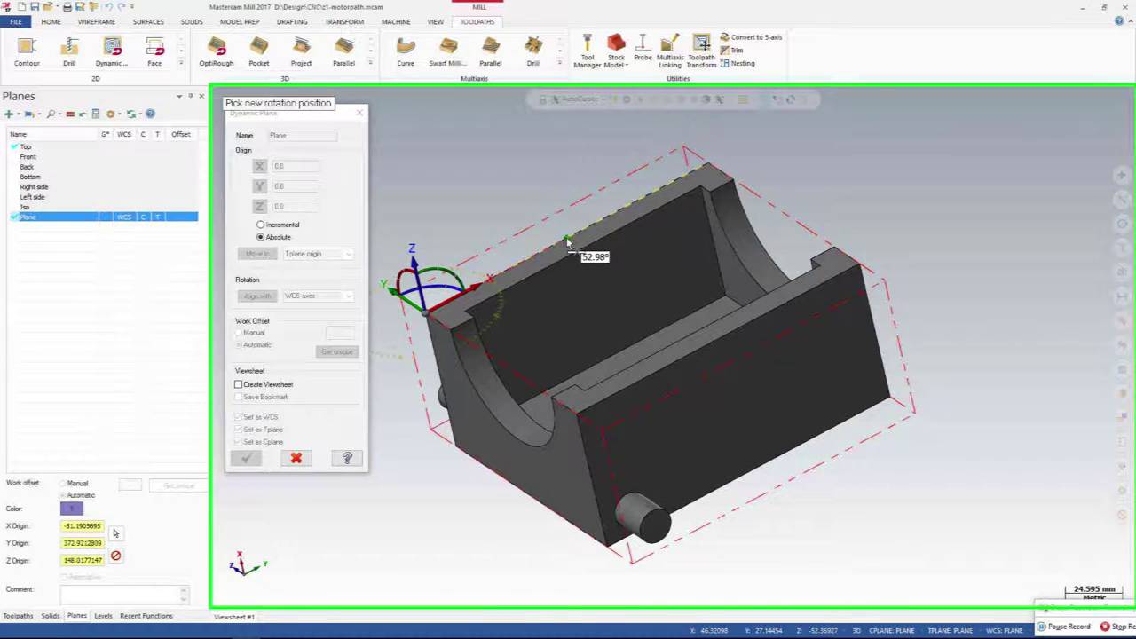
pyautogui.click(568, 242)
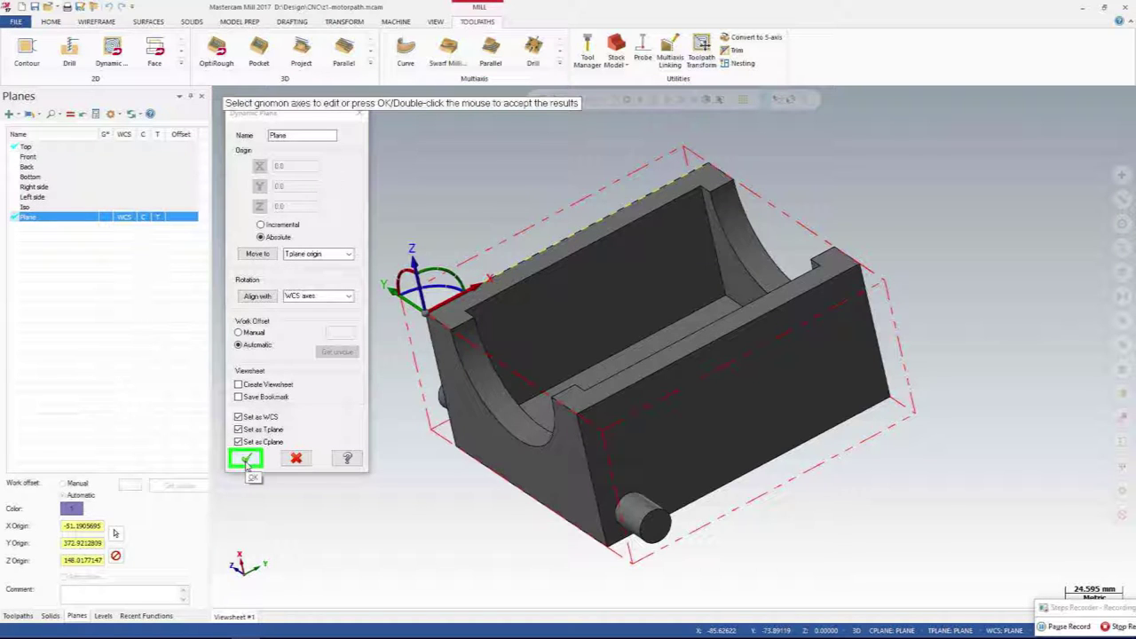
pyautogui.click(246, 460)
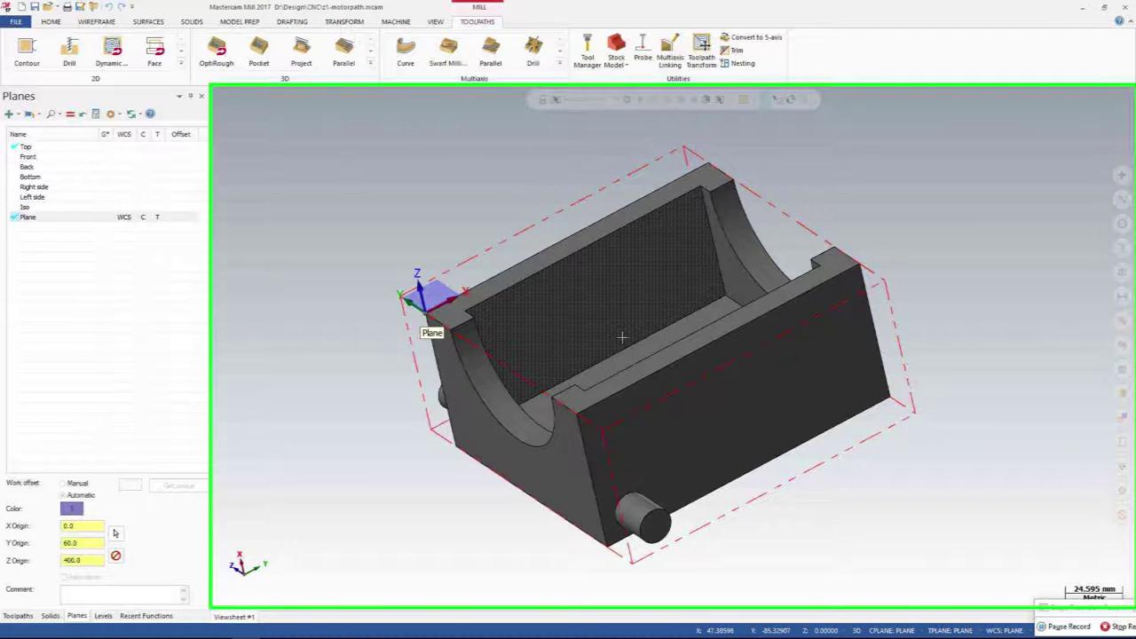
# Restore the earlier view and start a 3D OptiRough toolpath.
pyautogui.moveTo(622, 337); pyautogui.dragTo(625, 340, button='middle')
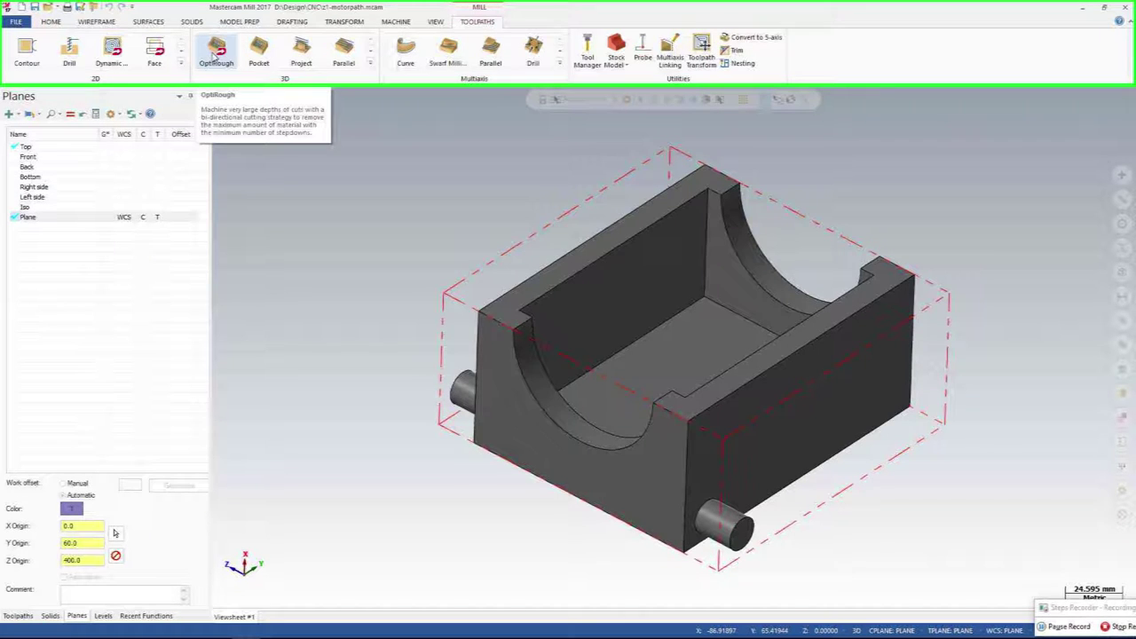
pyautogui.click(216, 58)
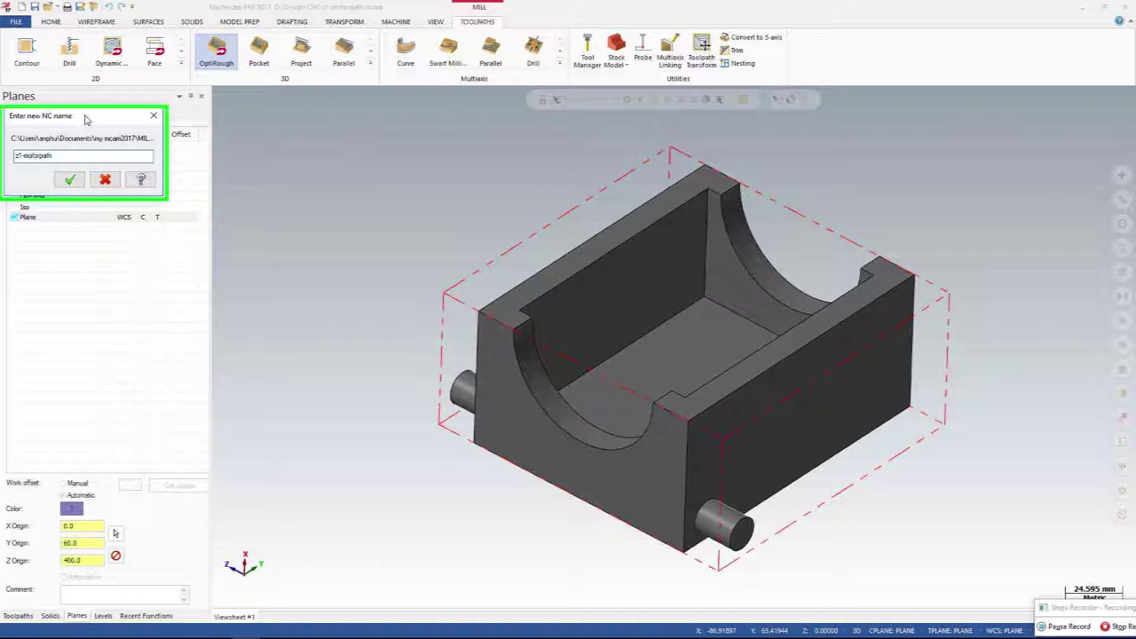
# Accept z1-motorpath as the NC file name.
pyautogui.moveTo(86, 120); pyautogui.dragTo(297, 101)
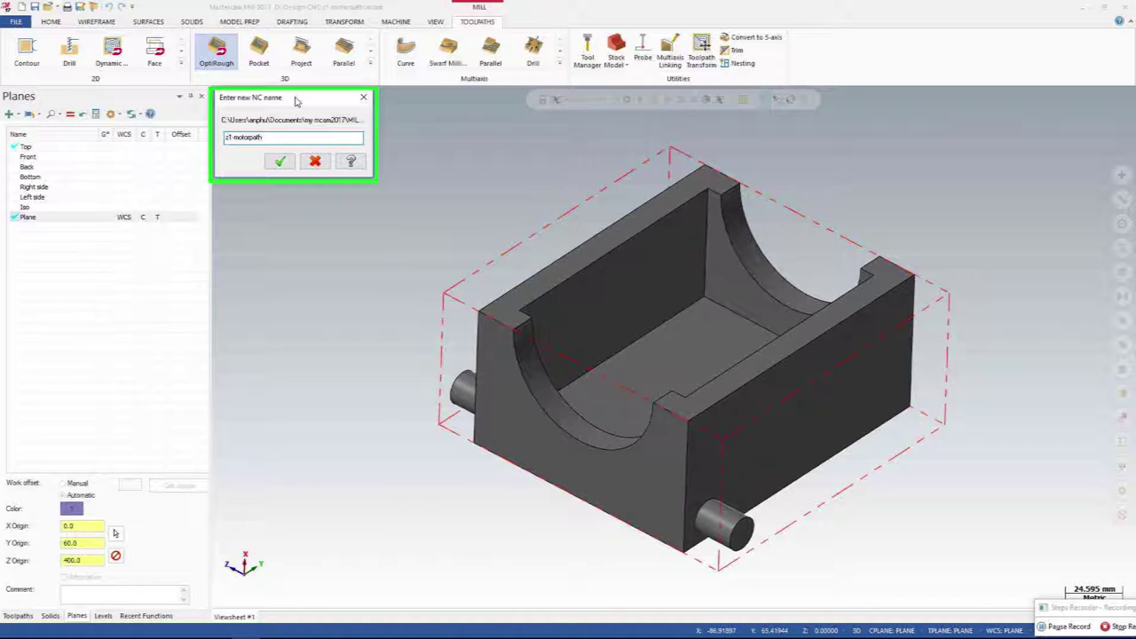
pyautogui.click(277, 165)
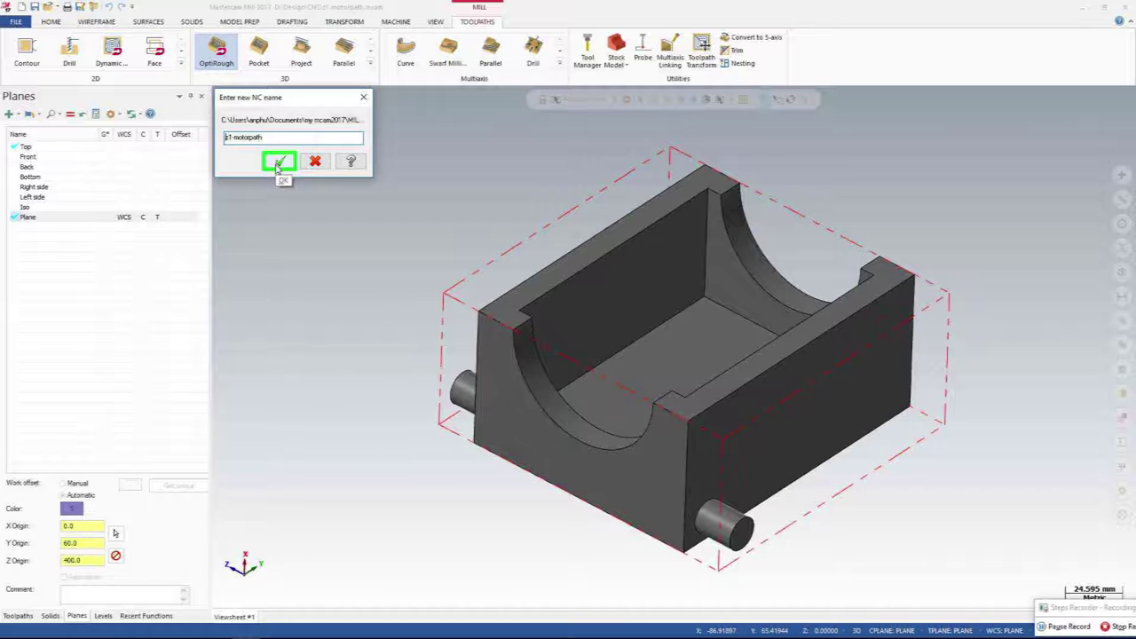
pyautogui.click(278, 163)
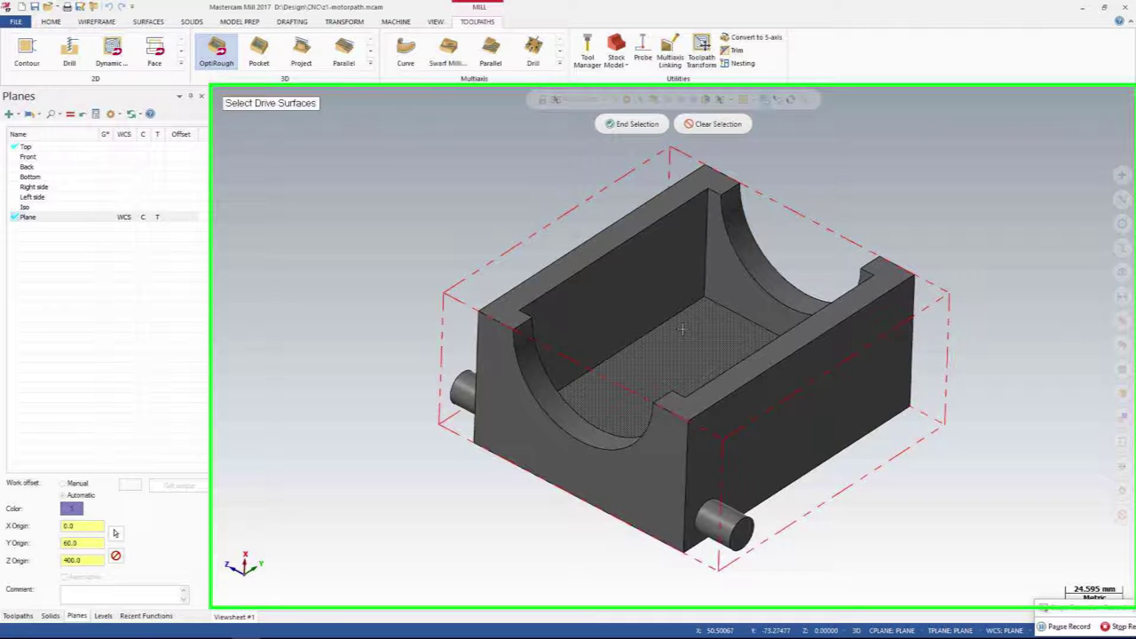
# Select the solid as drive surfaces and set the approximate start point at the top corner.
pyautogui.click(681, 330)
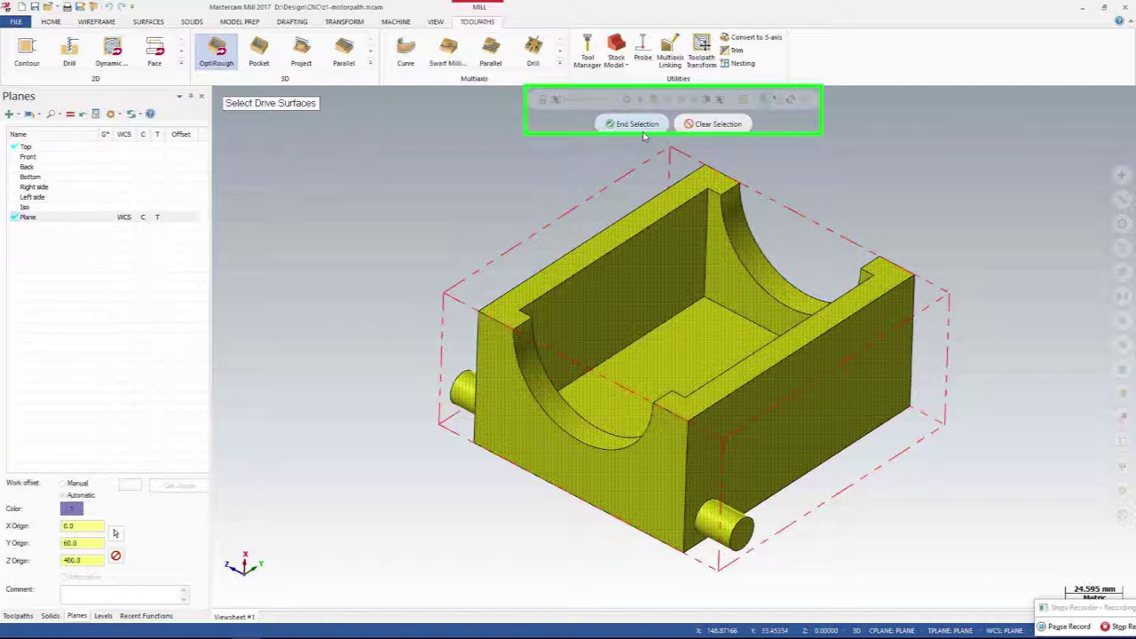
pyautogui.click(637, 124)
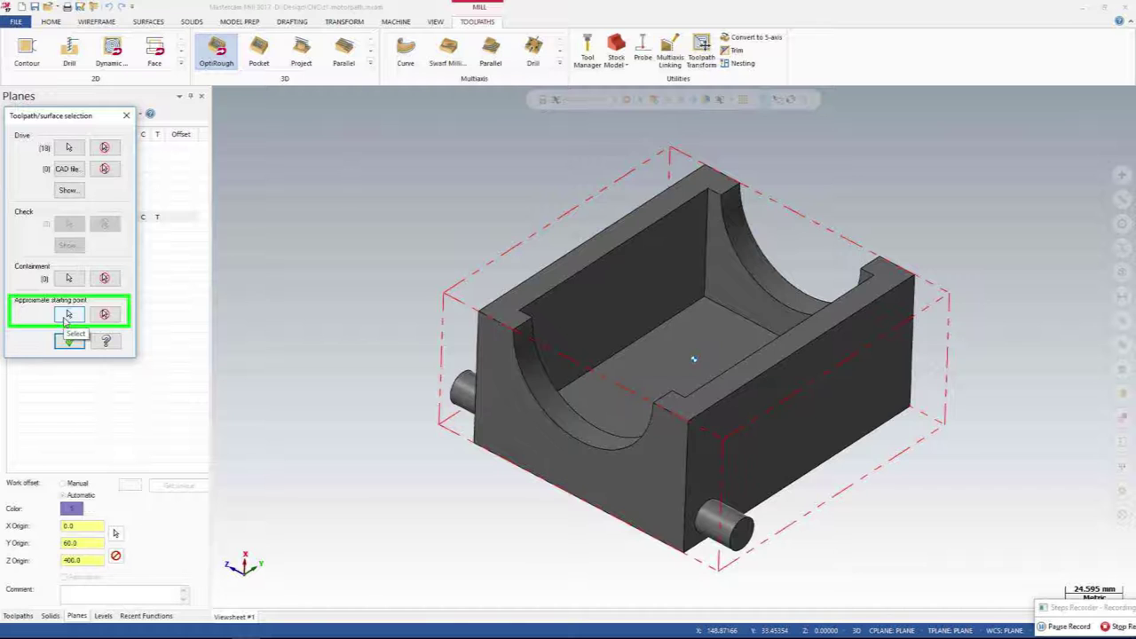
pyautogui.click(68, 315)
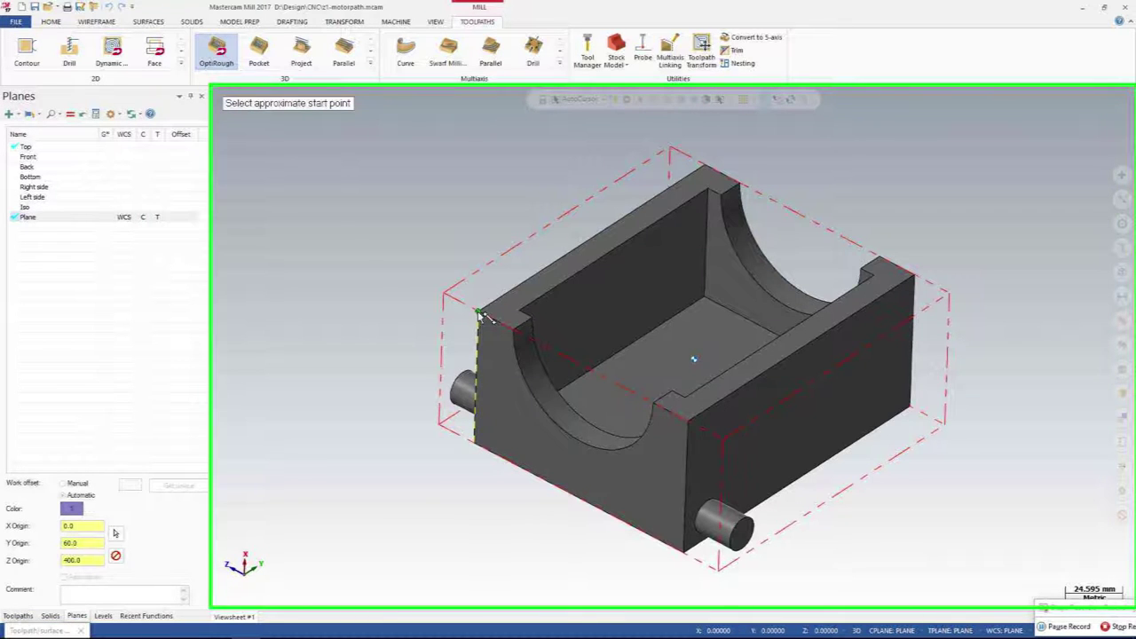
pyautogui.click(479, 315)
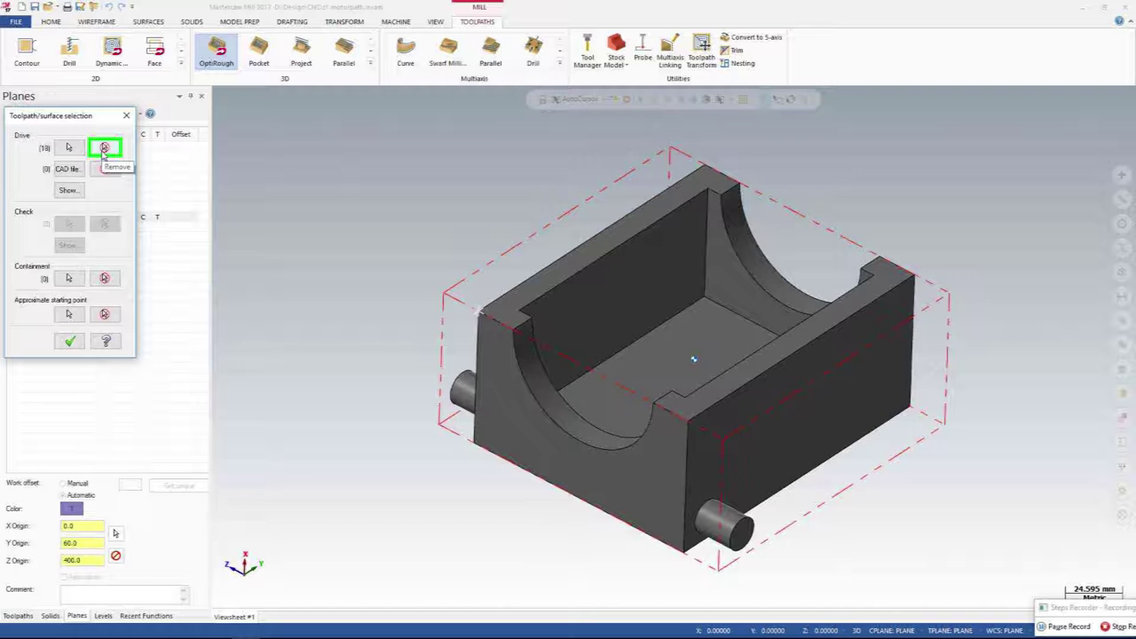
# Clear and reselect the whole solid so all 18 faces are drive surfaces.
pyautogui.click(103, 148)
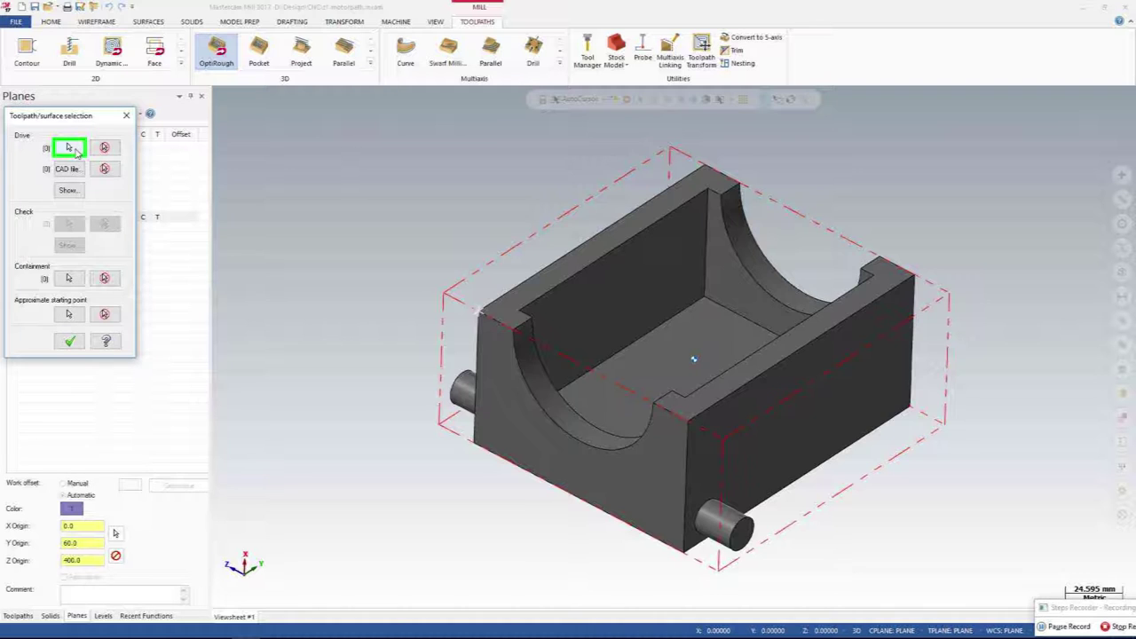
pyautogui.click(70, 148)
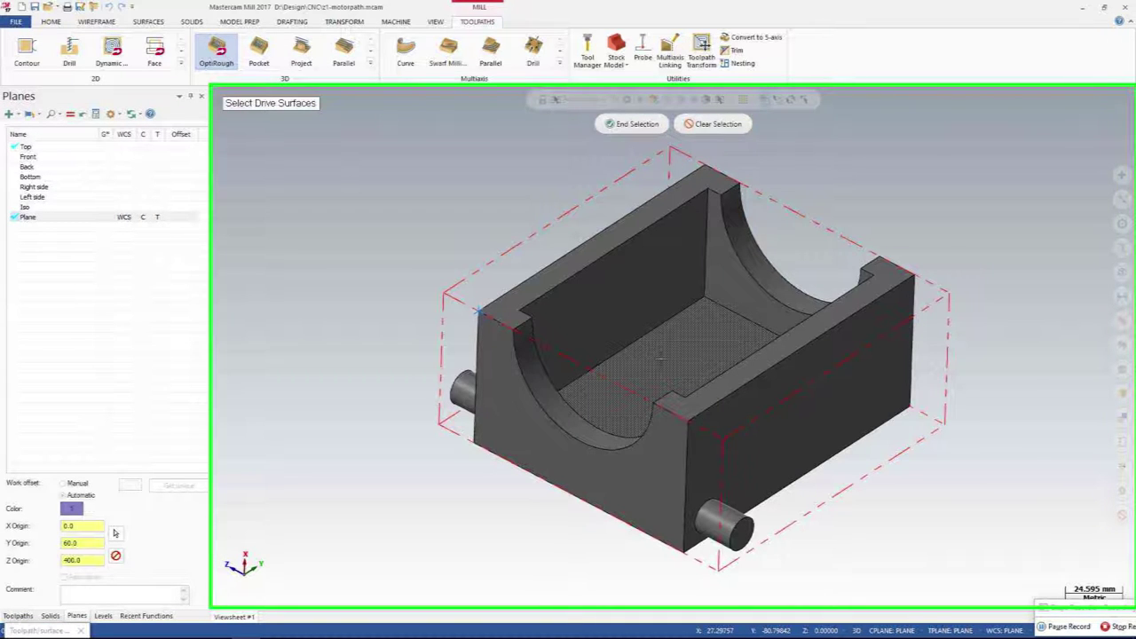
pyautogui.click(763, 315)
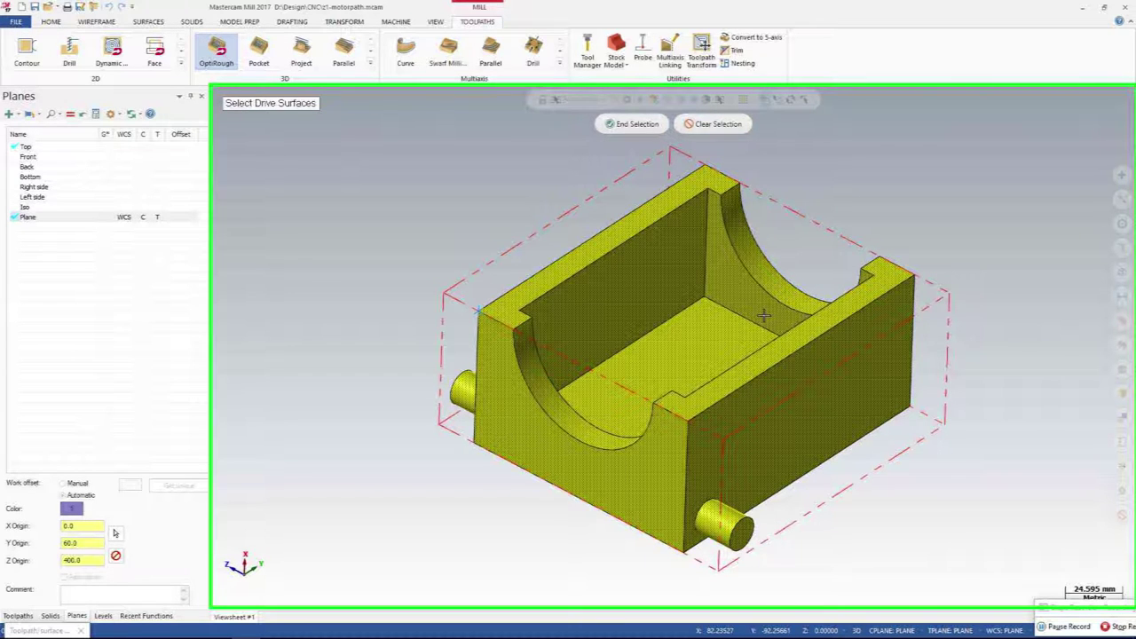
pyautogui.press('alt')
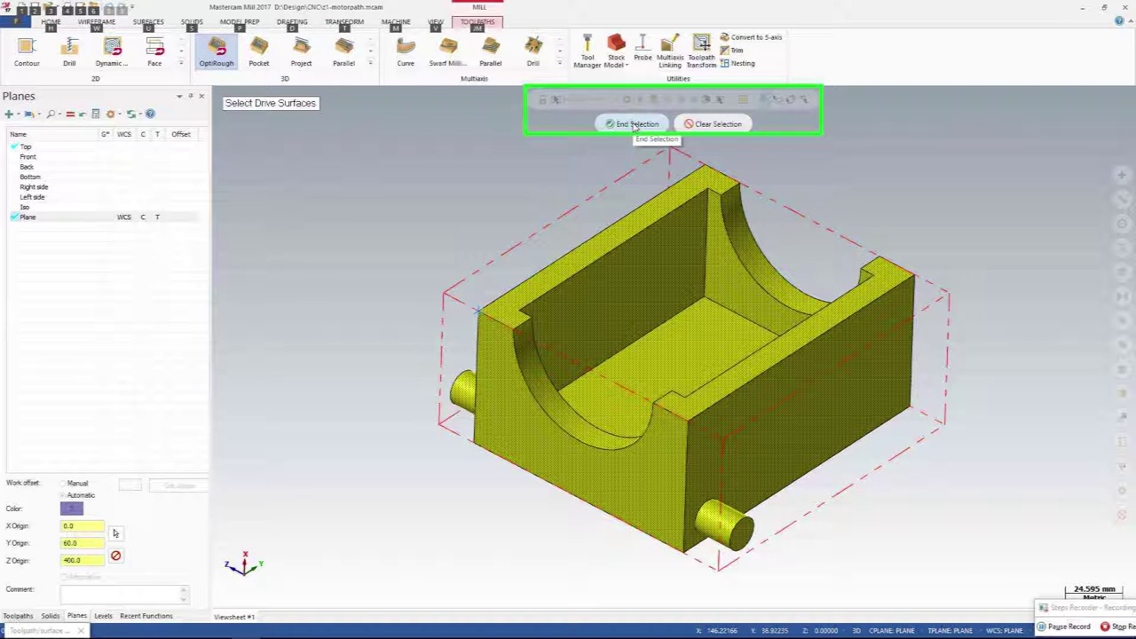
pyautogui.click(633, 124)
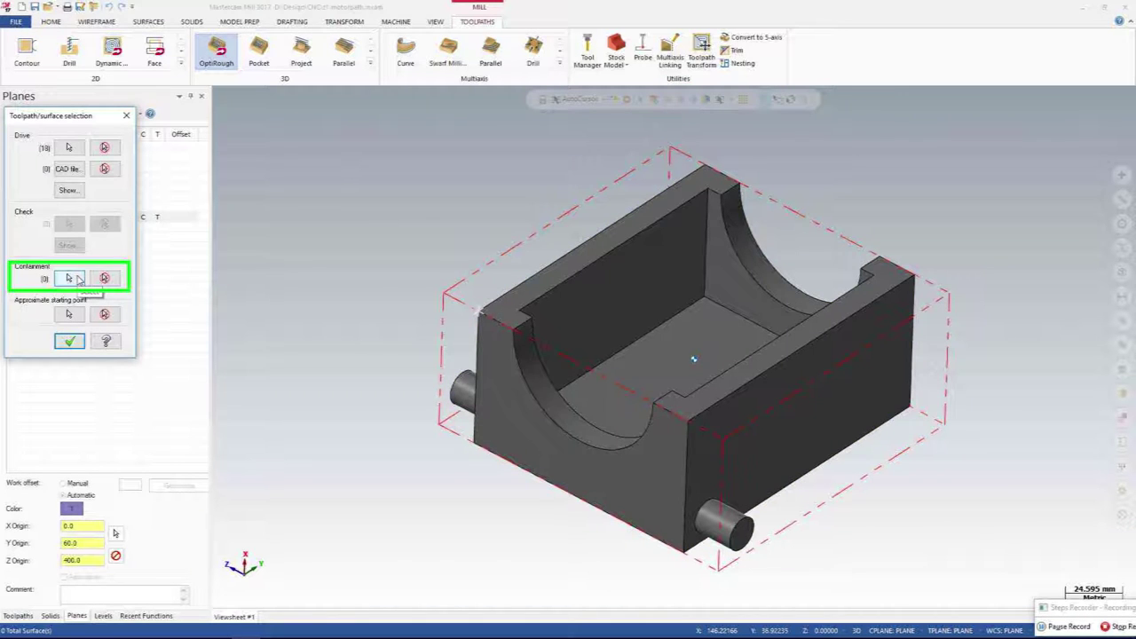
# Start the containment boundary chaining with the tool kept Inside, using solid chaining mode.
pyautogui.click(71, 279)
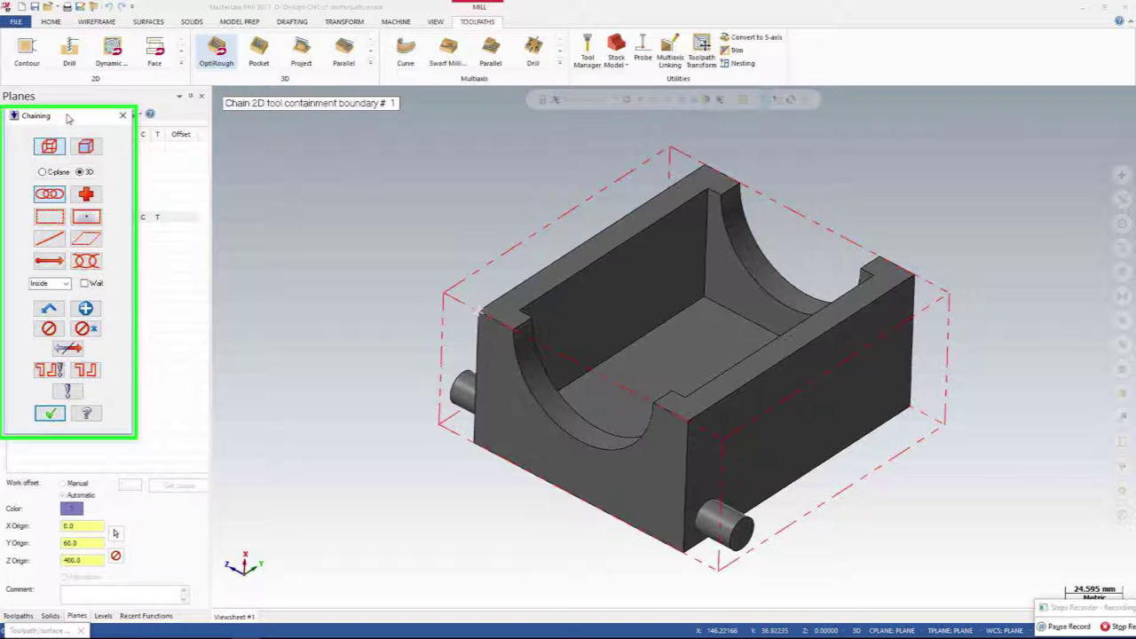
pyautogui.moveTo(68, 119); pyautogui.dragTo(134, 122)
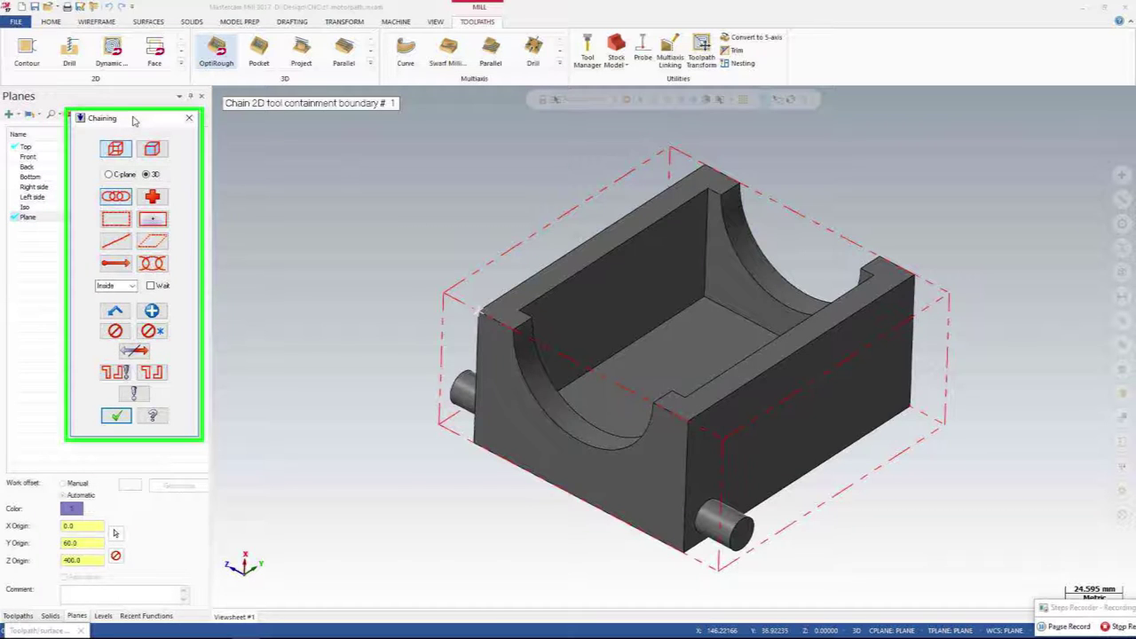
pyautogui.click(154, 220)
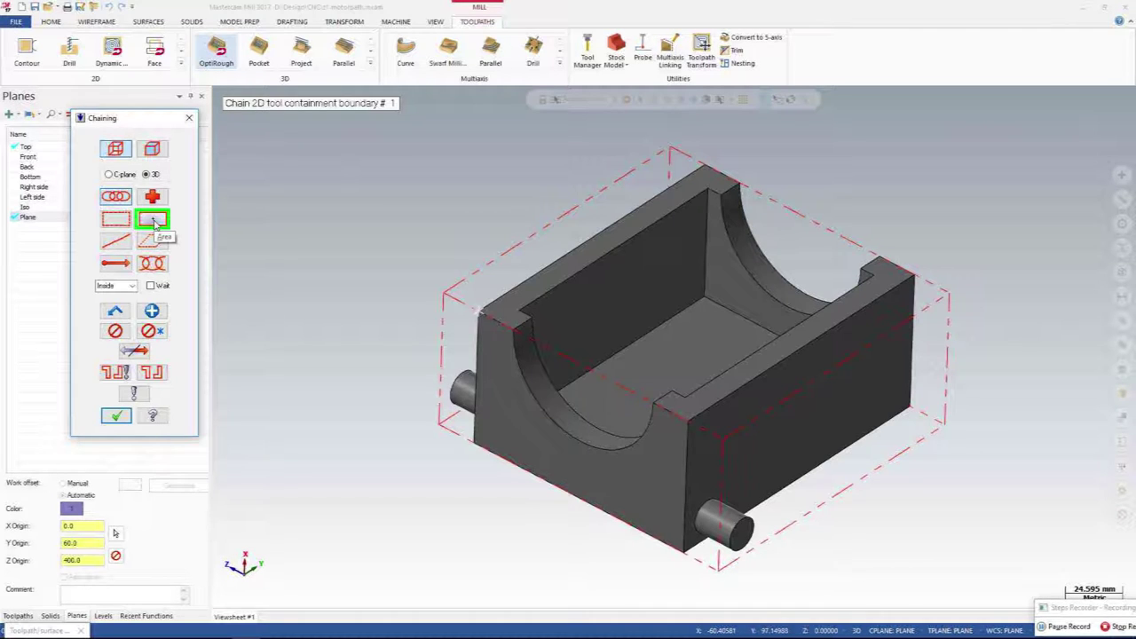
pyautogui.click(155, 221)
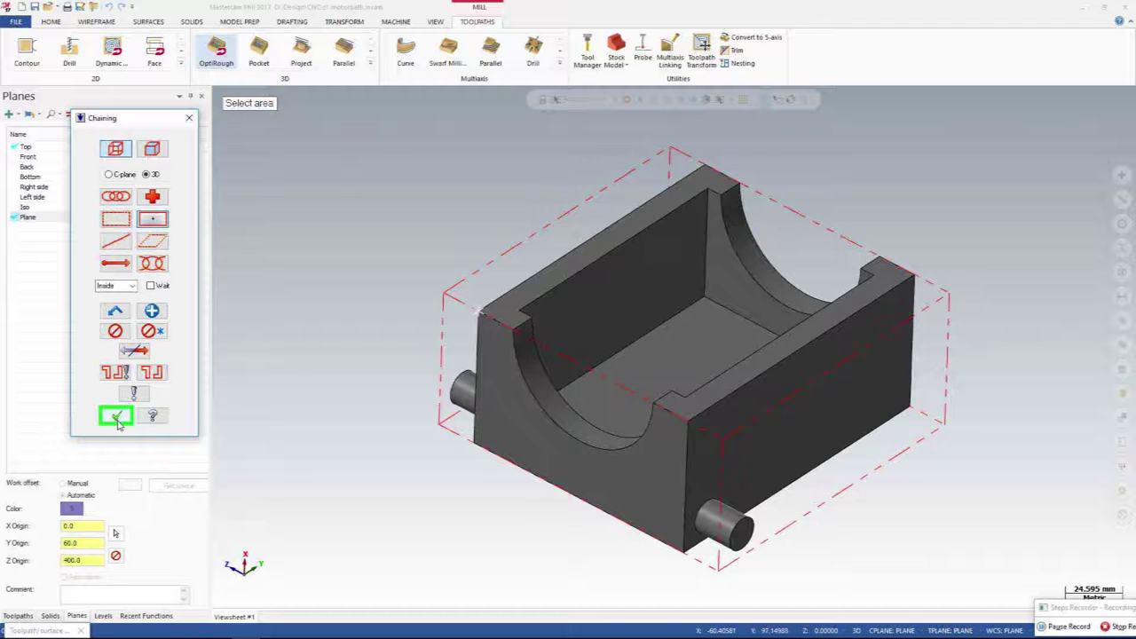
pyautogui.click(116, 416)
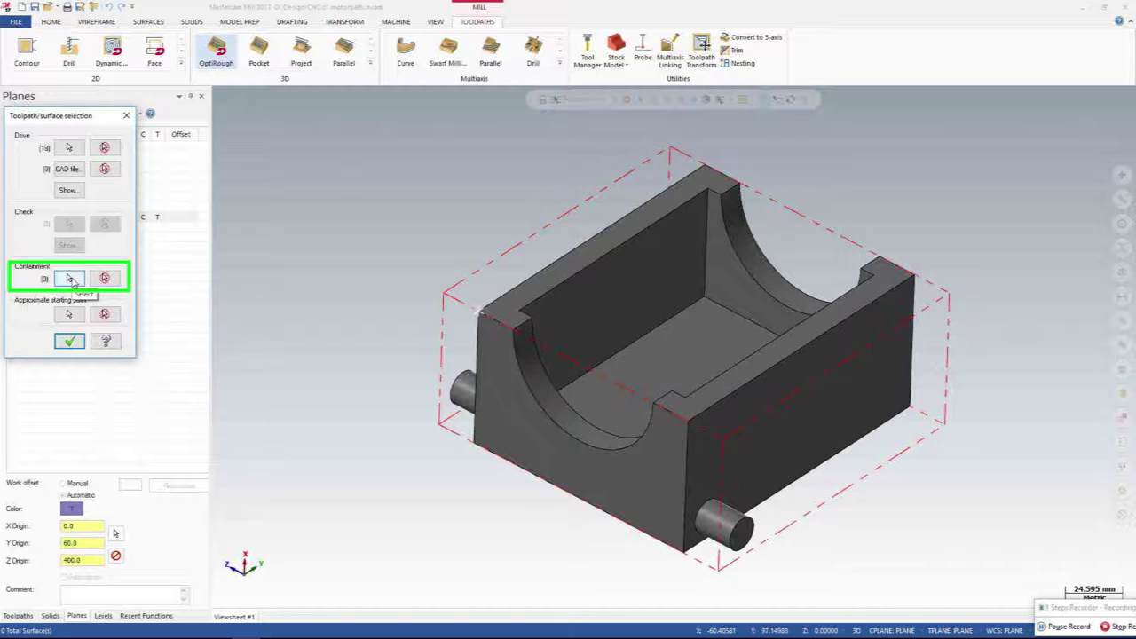
pyautogui.click(71, 280)
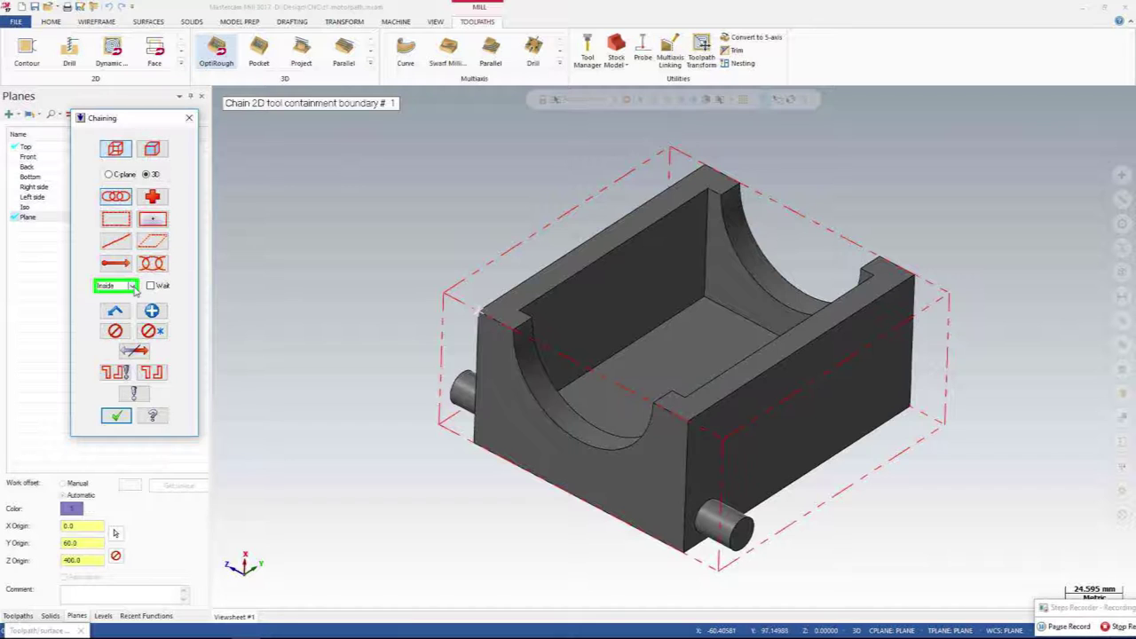
pyautogui.click(132, 286)
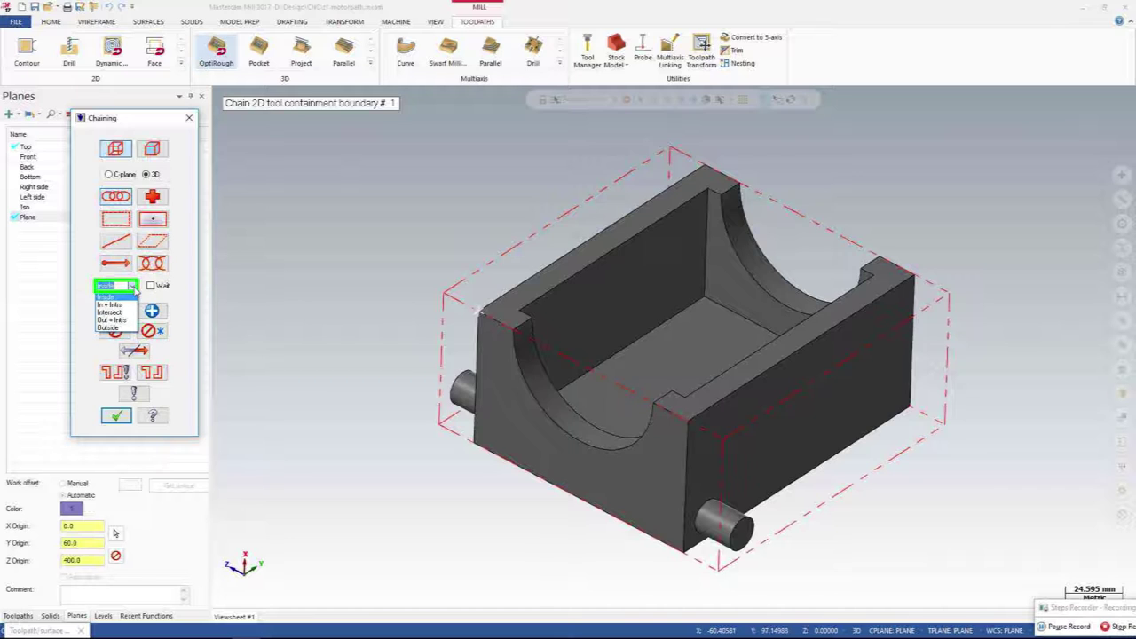
pyautogui.click(151, 150)
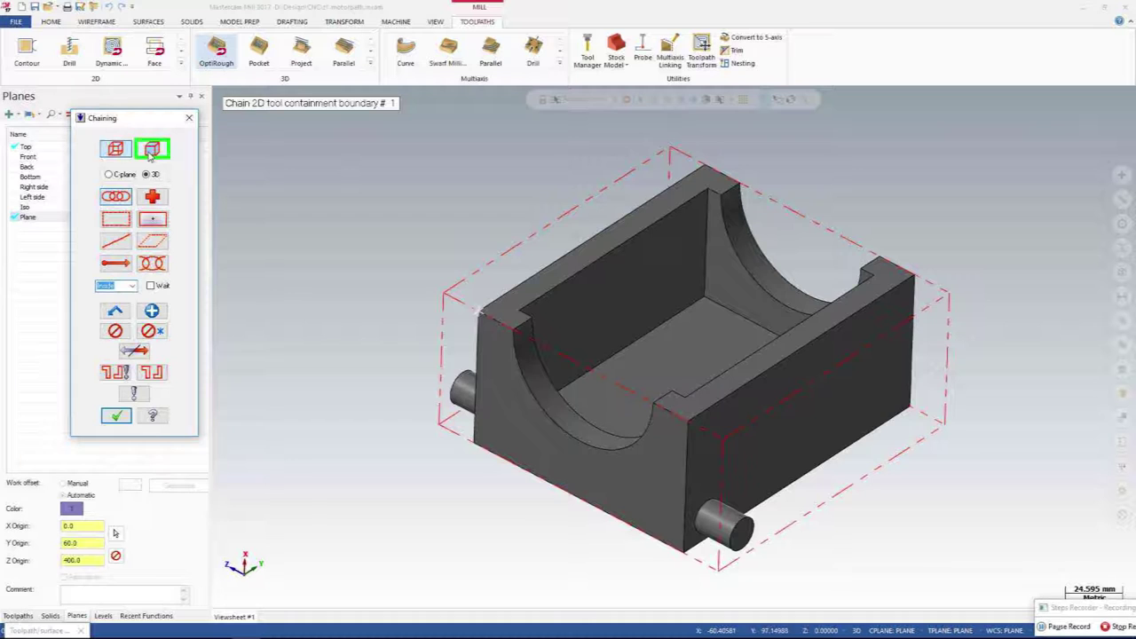
pyautogui.click(151, 150)
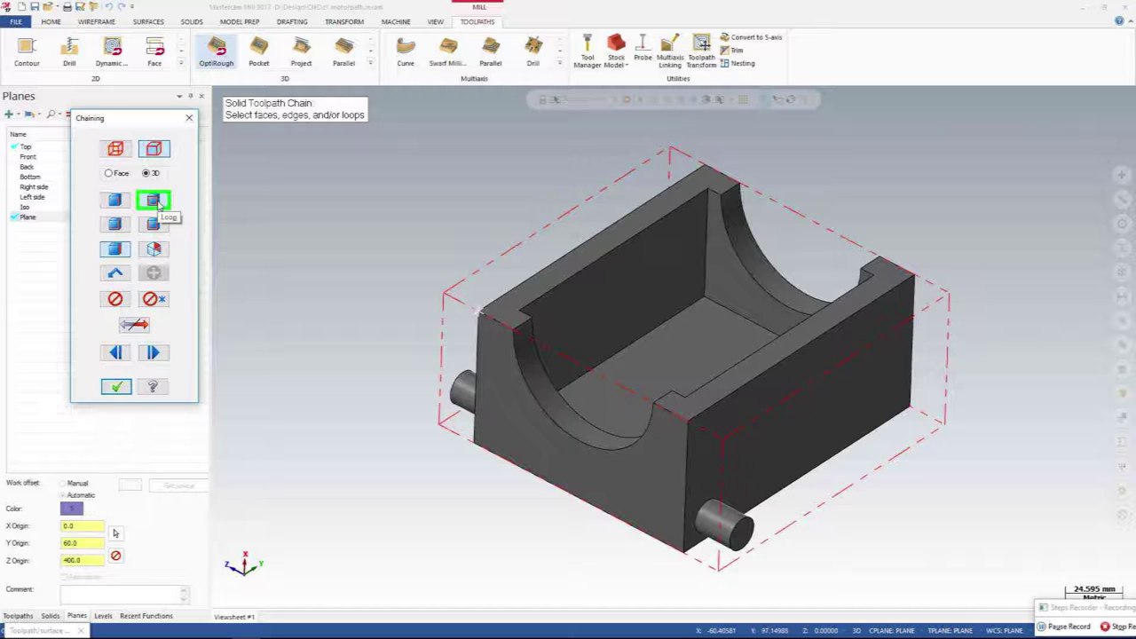
# Chain the loop along the left wall's top edge, using the other adjoining face as reference.
pyautogui.click(158, 203)
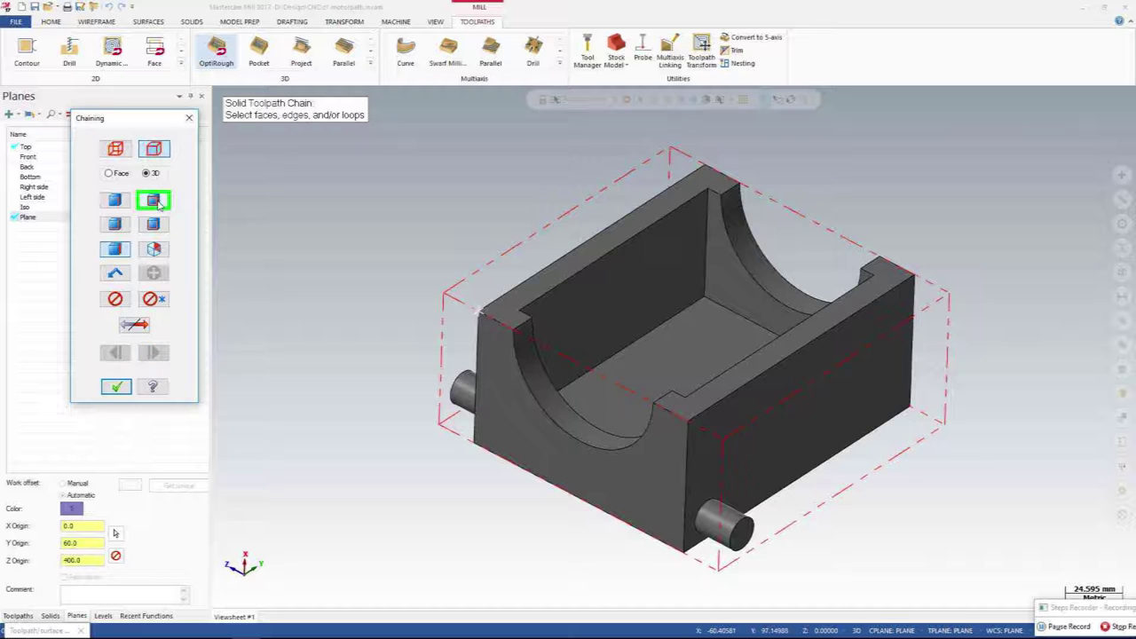
pyautogui.click(525, 288)
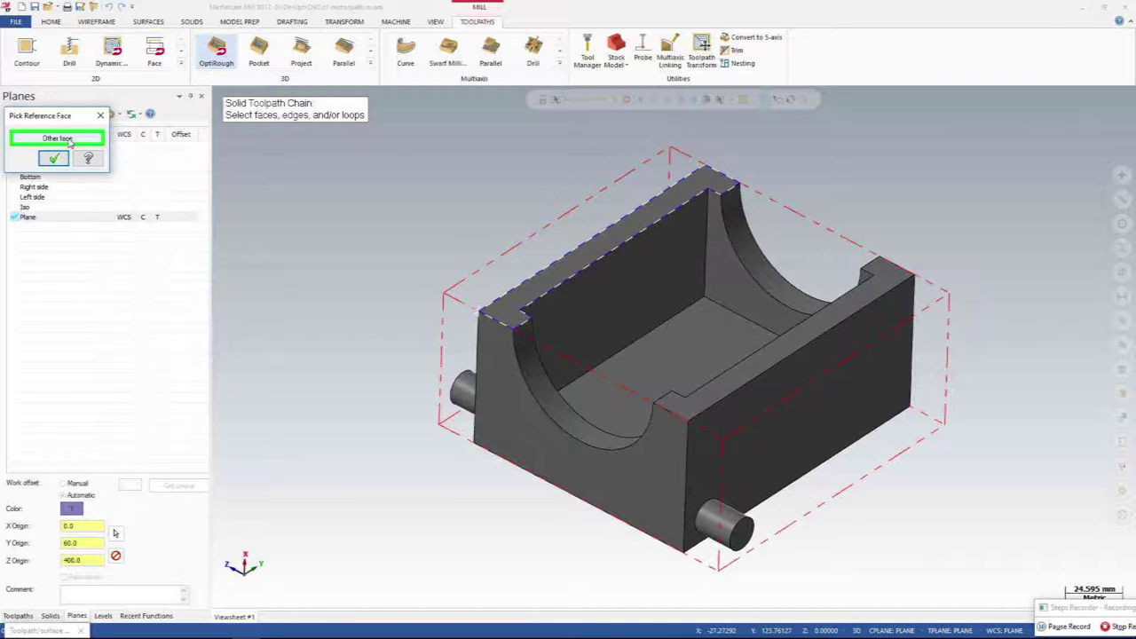
pyautogui.click(69, 142)
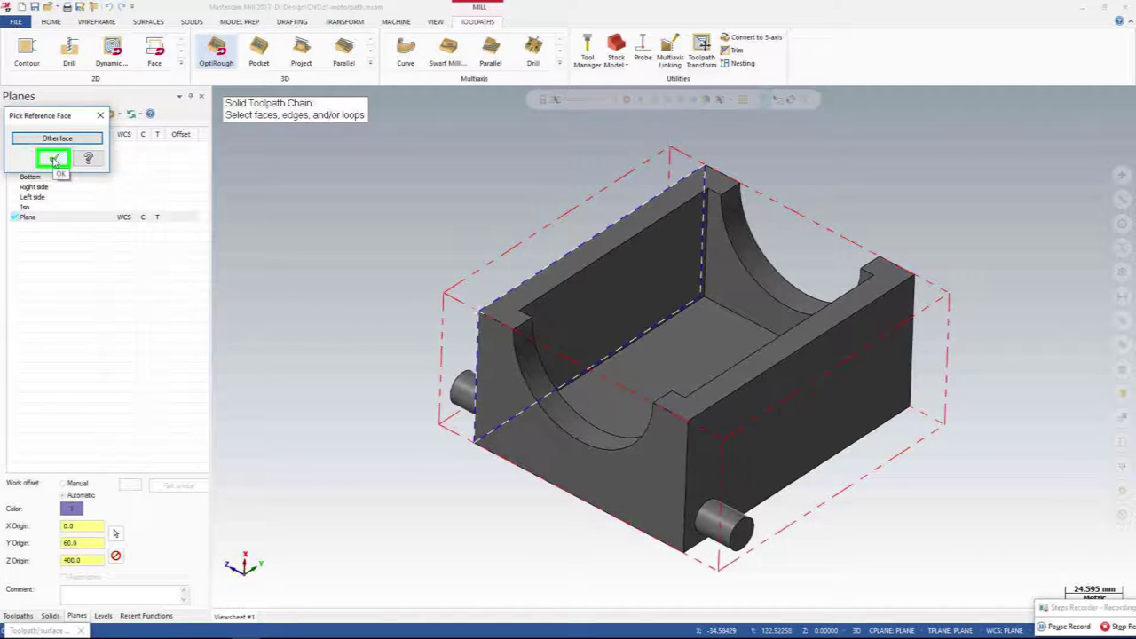
pyautogui.click(53, 160)
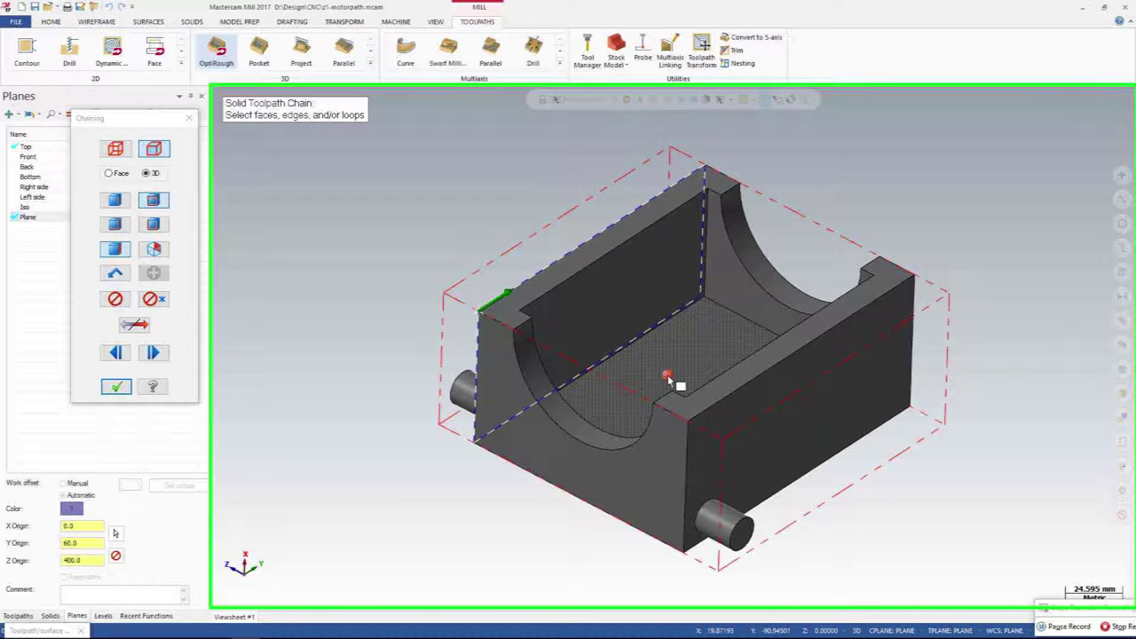
# Add the pocket floor, narrow top ledge, and back and front curved cradle faces to the chain.
pyautogui.click(667, 379)
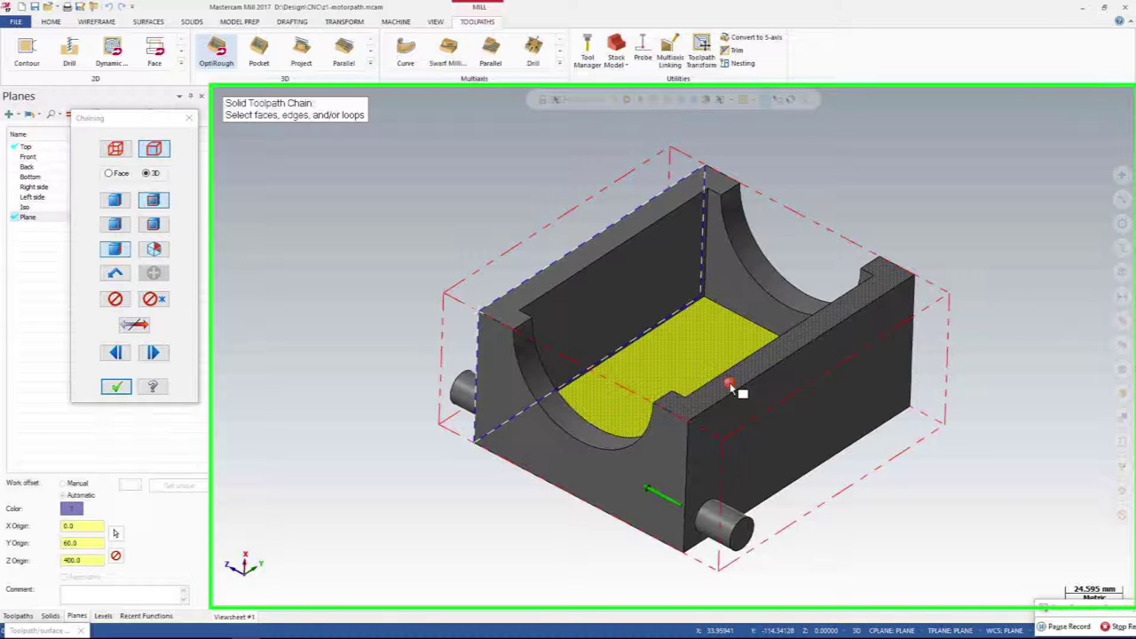
pyautogui.click(730, 382)
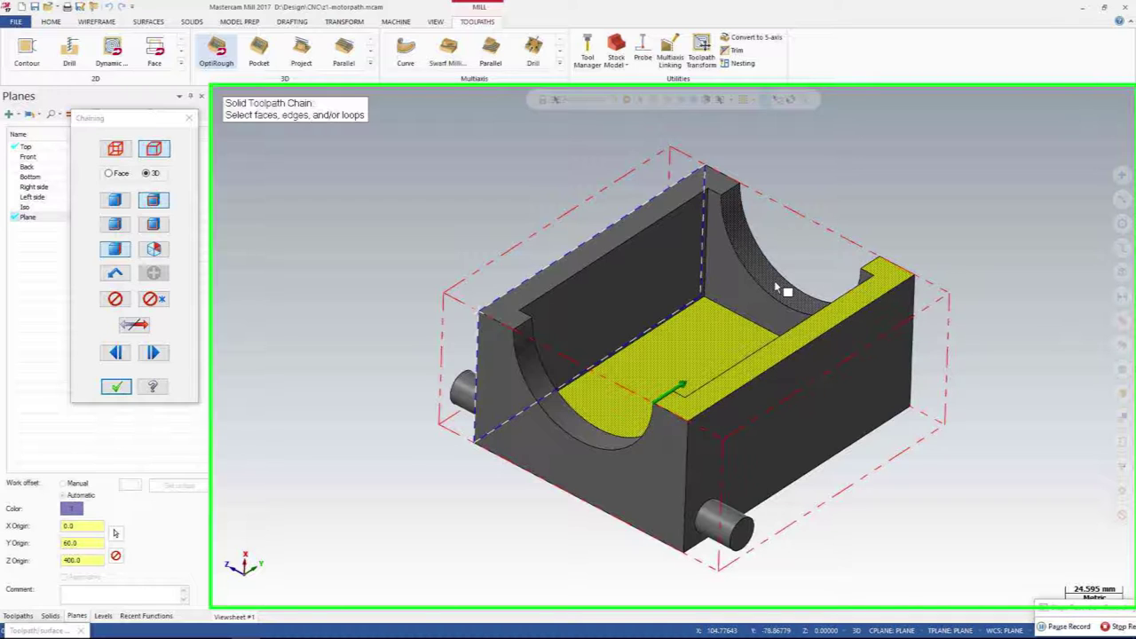
pyautogui.click(775, 285)
pyautogui.click(775, 285)
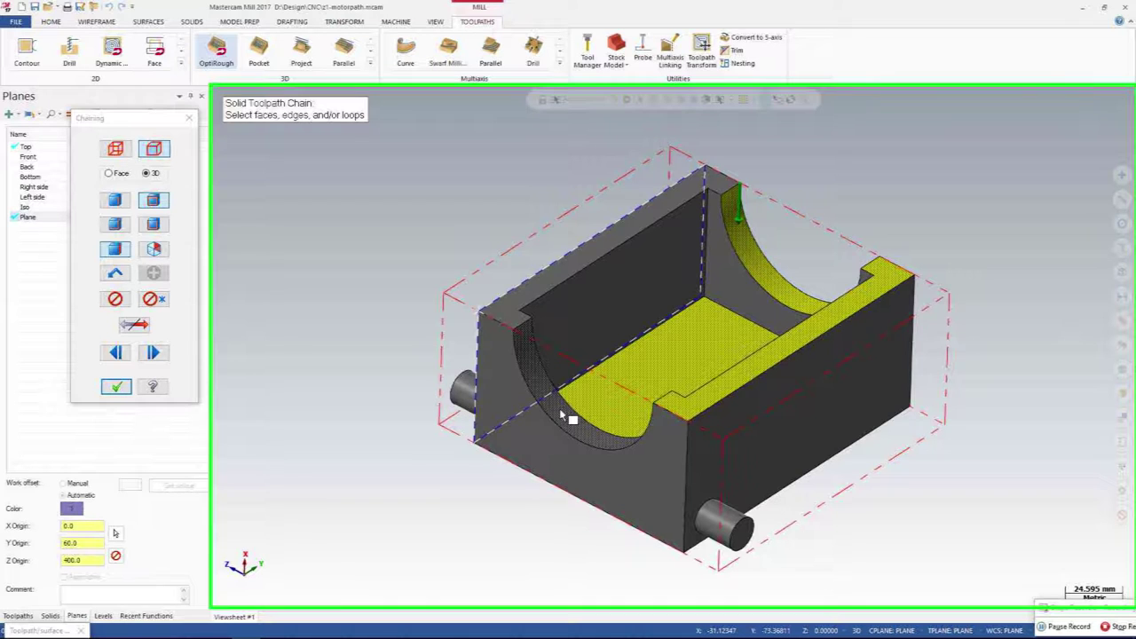
pyautogui.click(560, 411)
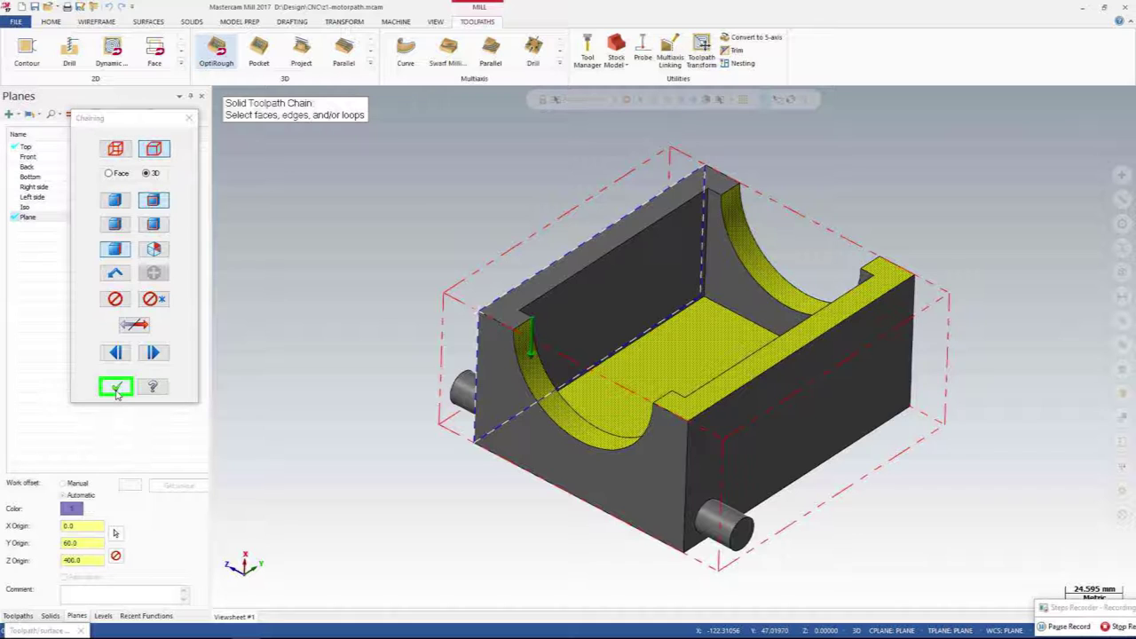
pyautogui.click(116, 388)
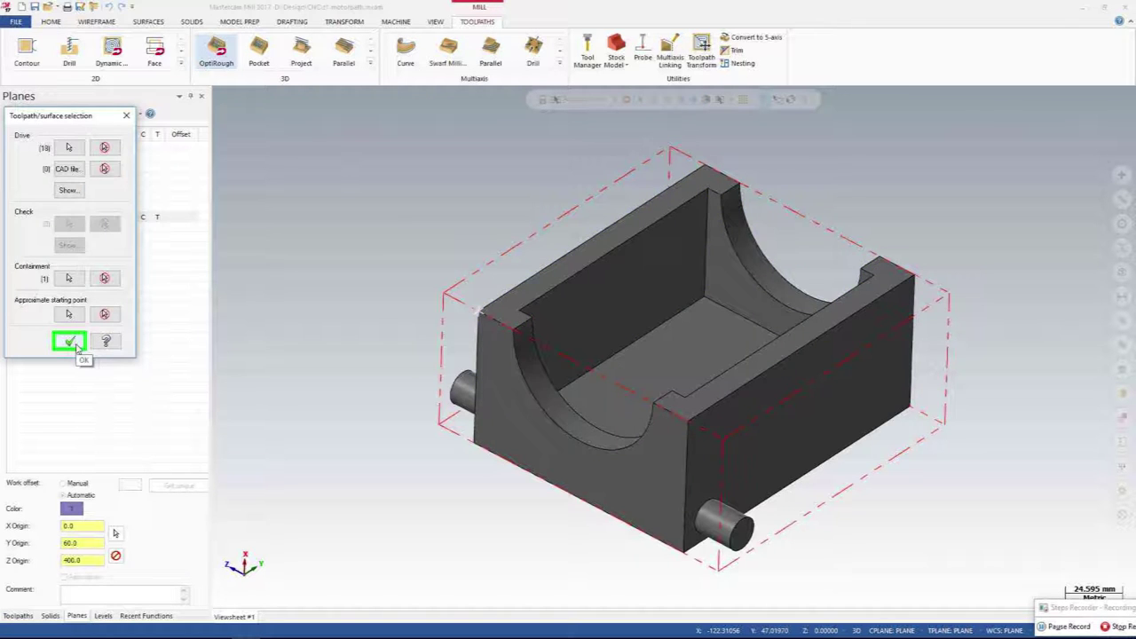
pyautogui.click(77, 348)
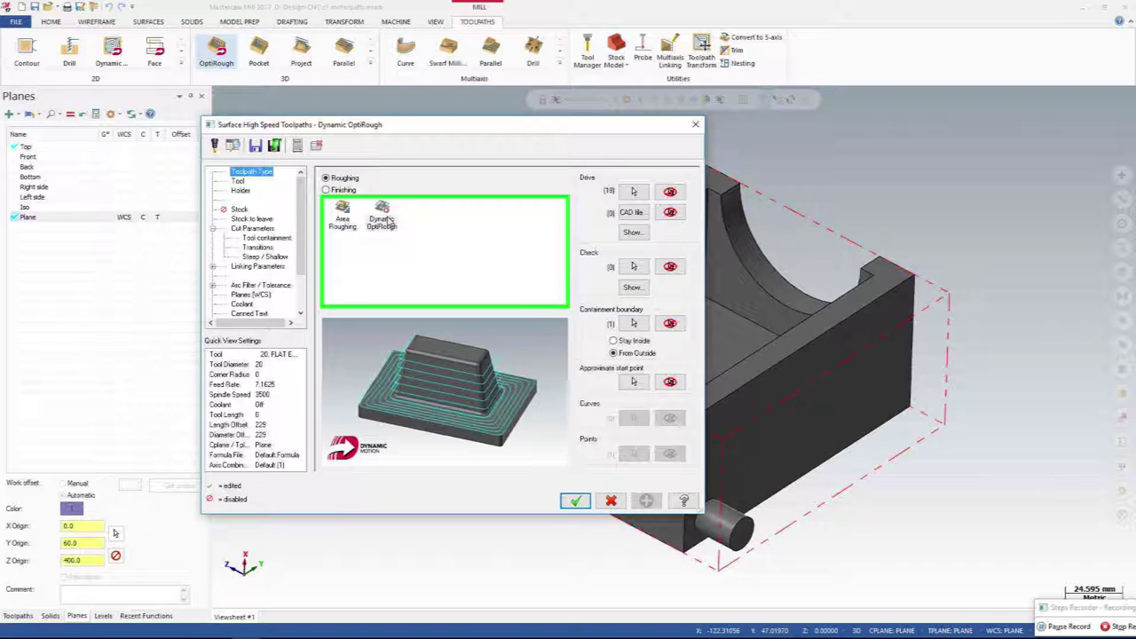
# Choose Dynamic OptiRough as the roughing type and move the parameters window clear of the part.
pyautogui.click(383, 217)
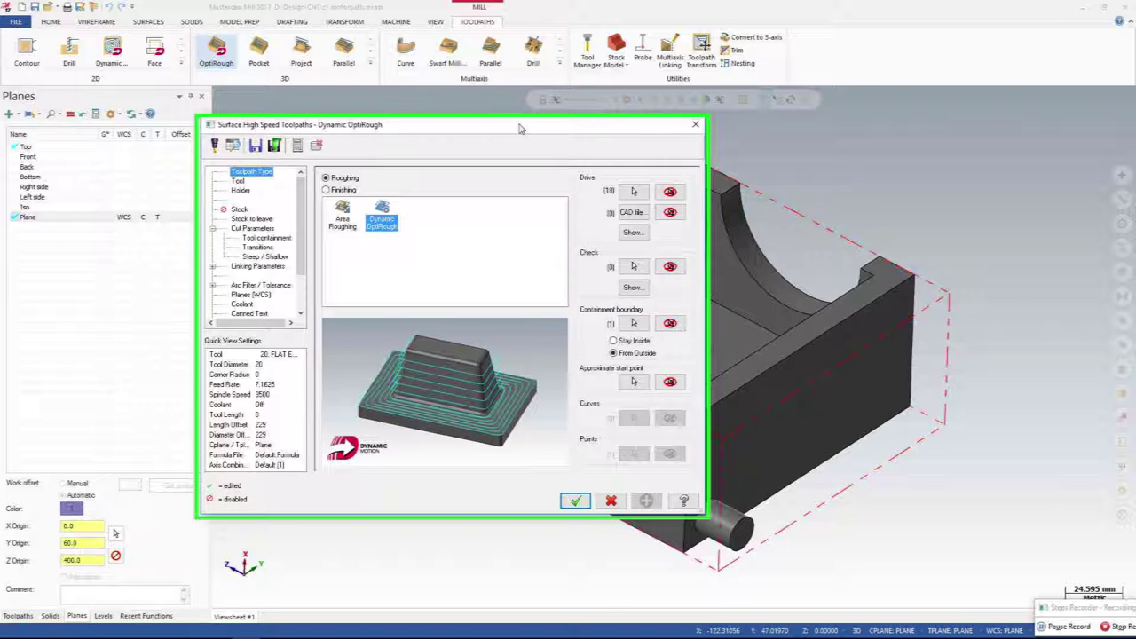
pyautogui.moveTo(520, 128); pyautogui.dragTo(341, 68)
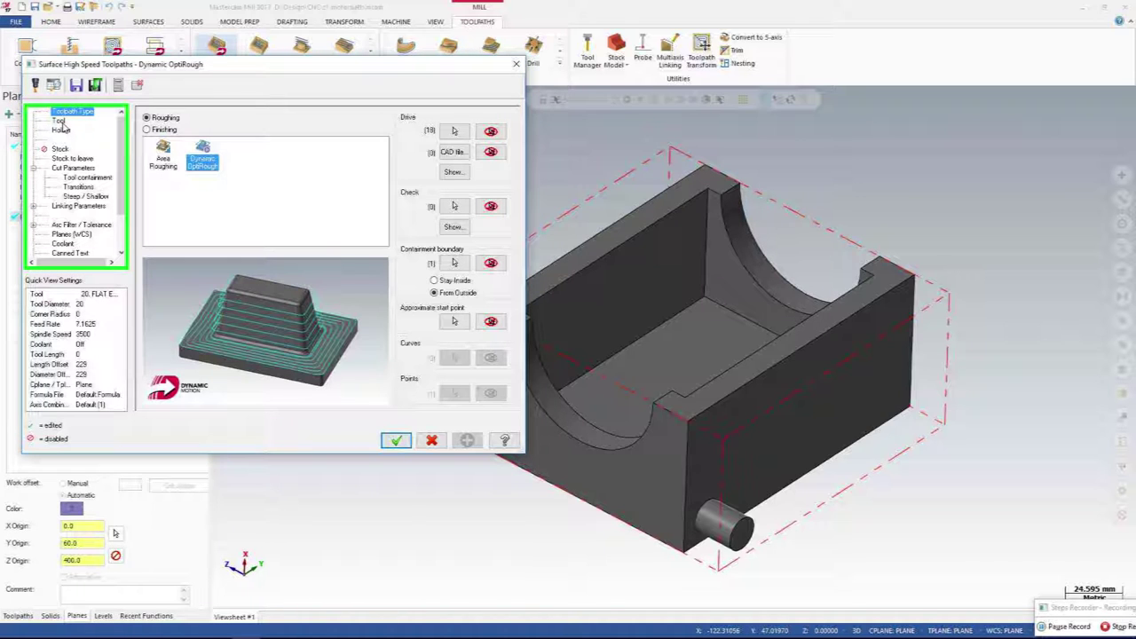
pyautogui.click(58, 120)
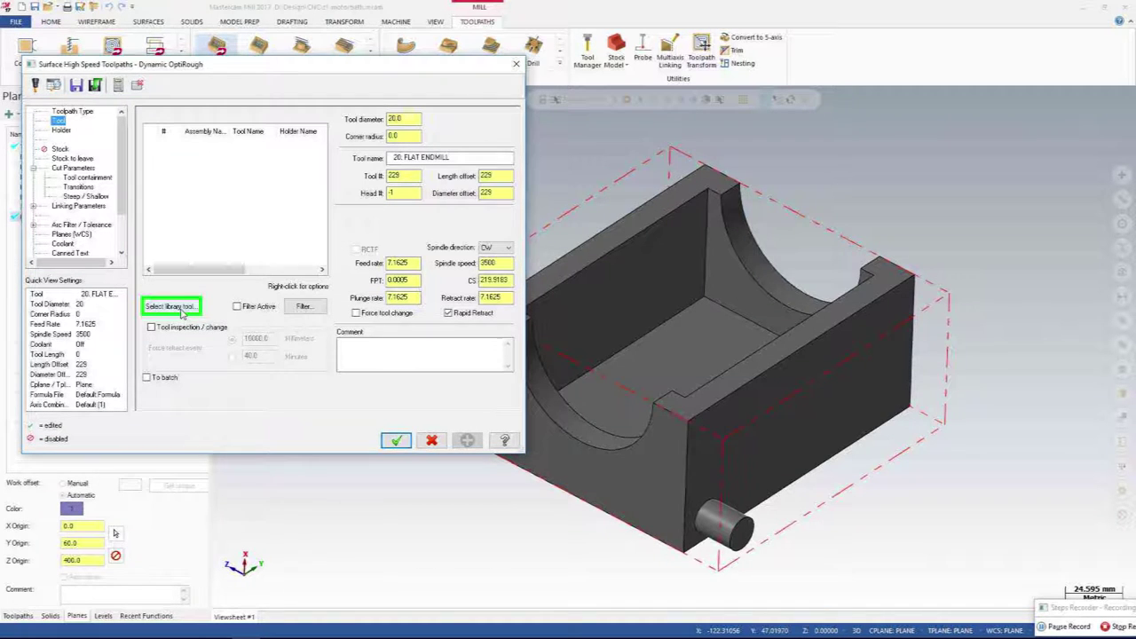
# Pick the 16 mm flat end mill from the tool library for the OptiRough toolpath.
pyautogui.click(181, 307)
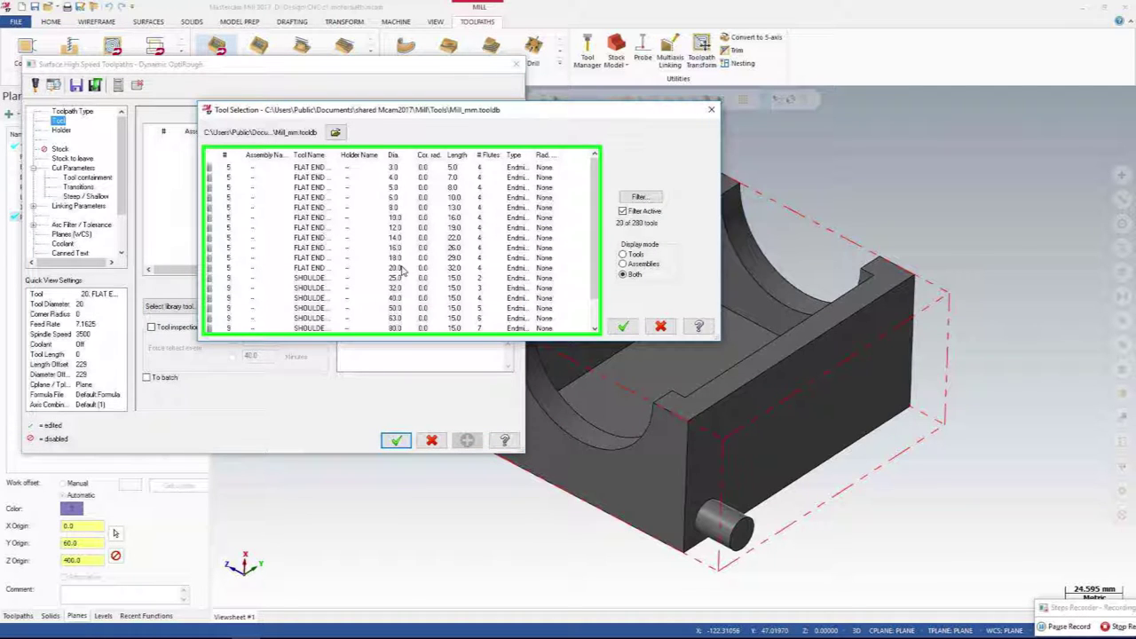
pyautogui.click(402, 268)
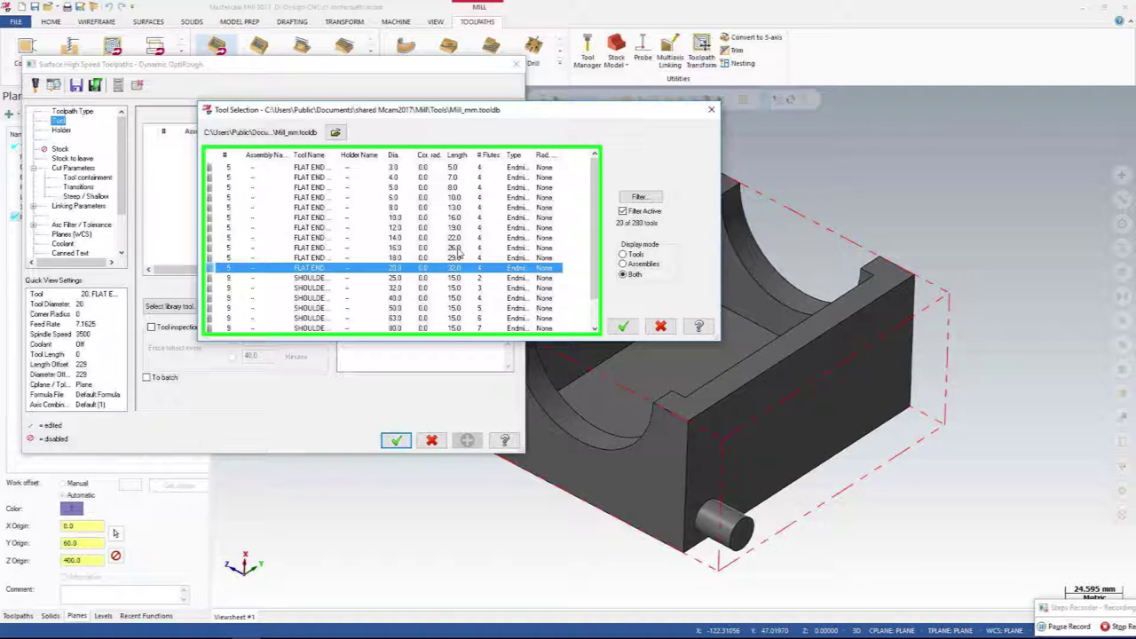
pyautogui.click(623, 327)
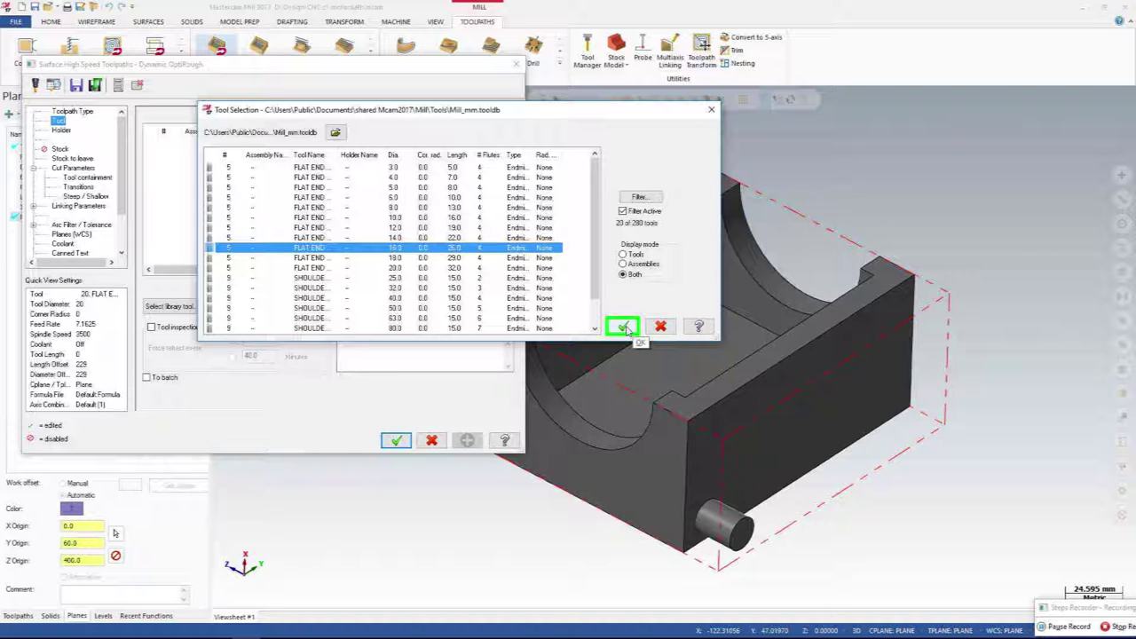
pyautogui.click(626, 327)
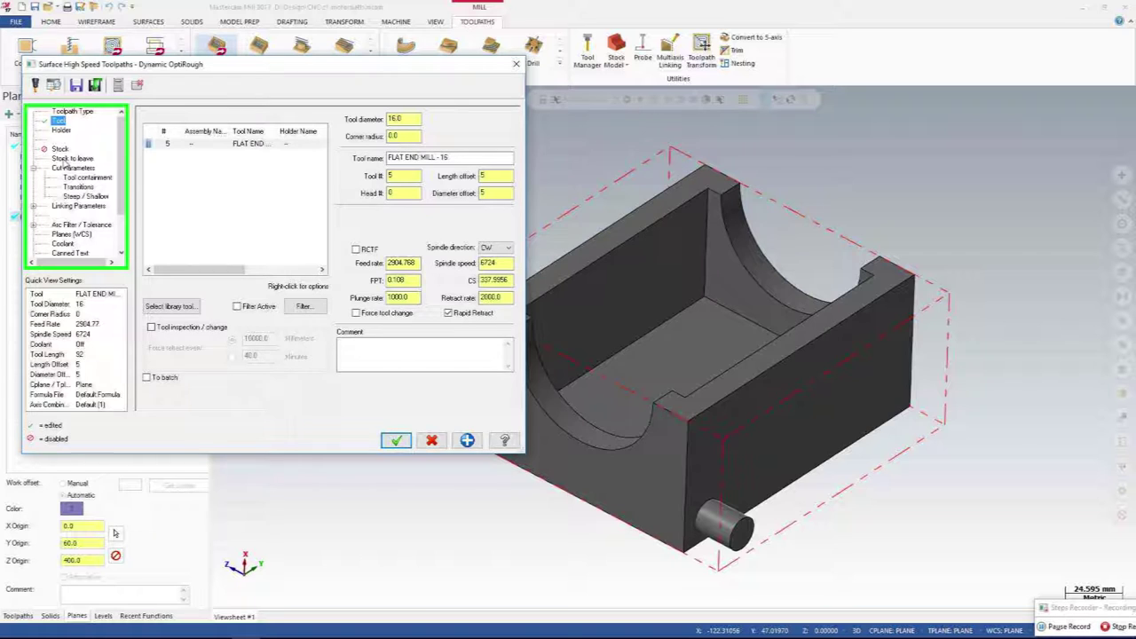
pyautogui.click(70, 158)
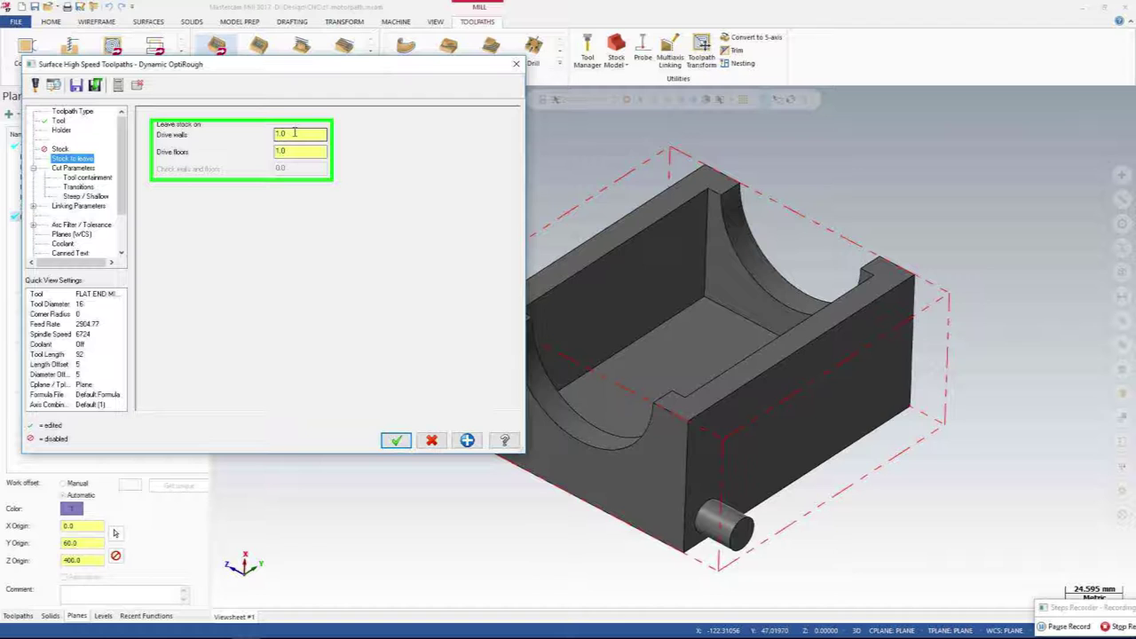
# Enter 0.5 as the stock to leave on drive walls.
pyautogui.doubleClick(294, 133)
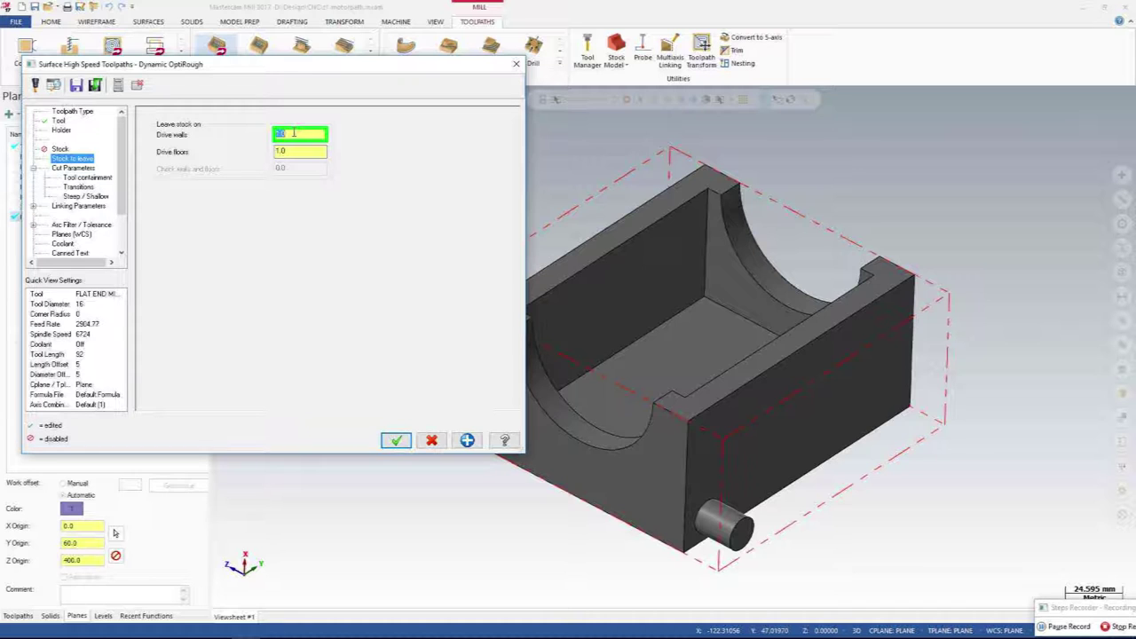
pyautogui.write('0.5')
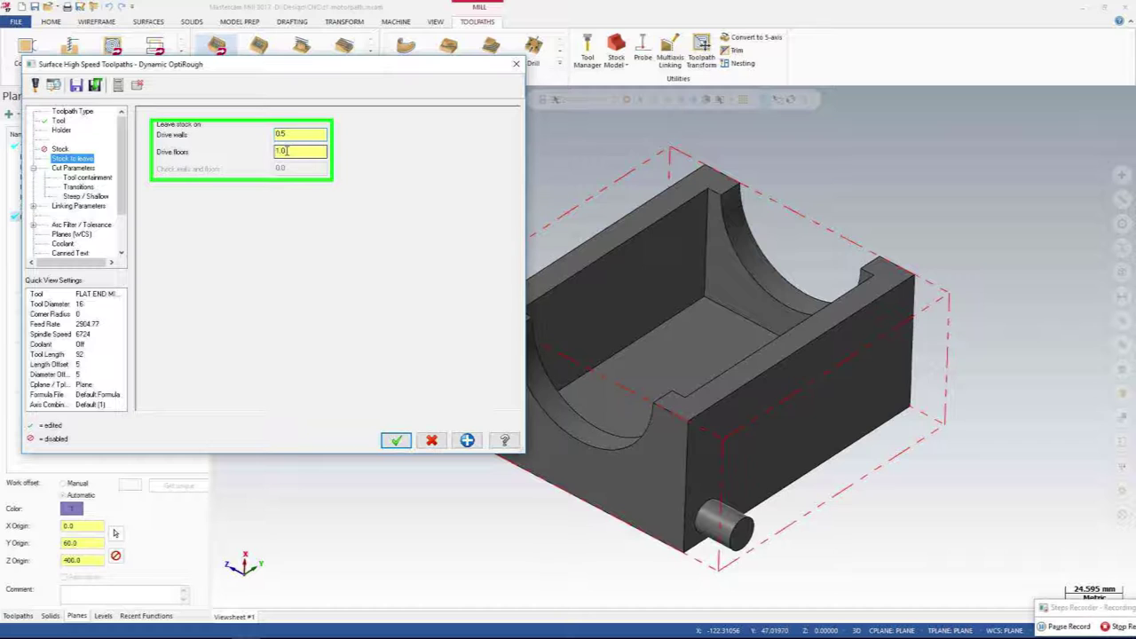
pyautogui.write('0.5')
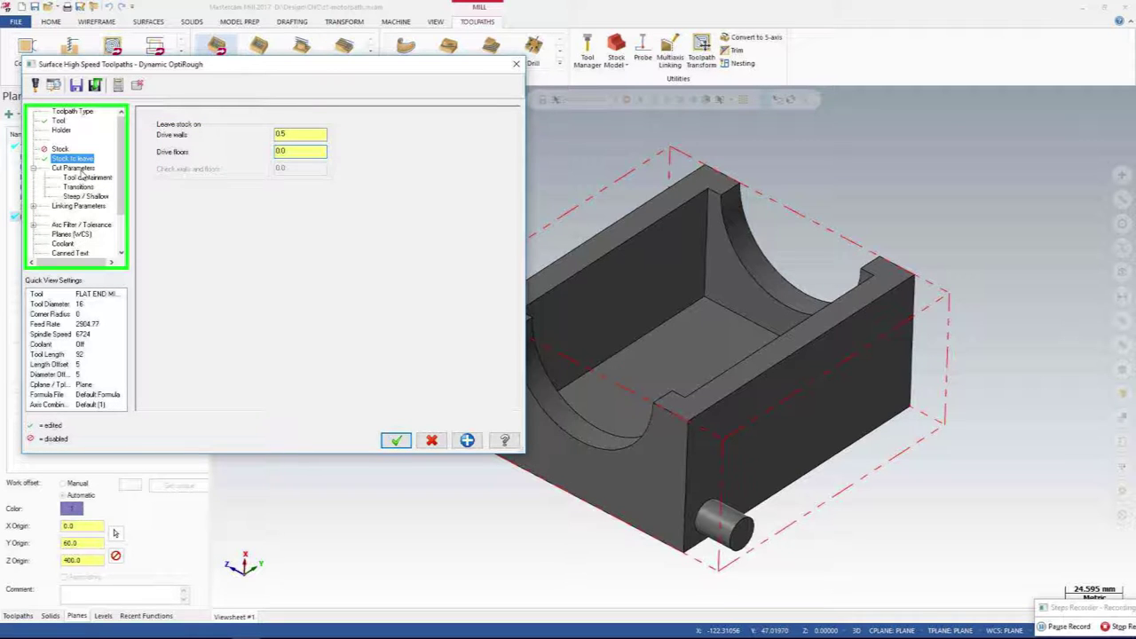
# In Cut Parameters, set the back feedrate to 3000.0, keeping micro lift distance at 0.25.
pyautogui.click(78, 168)
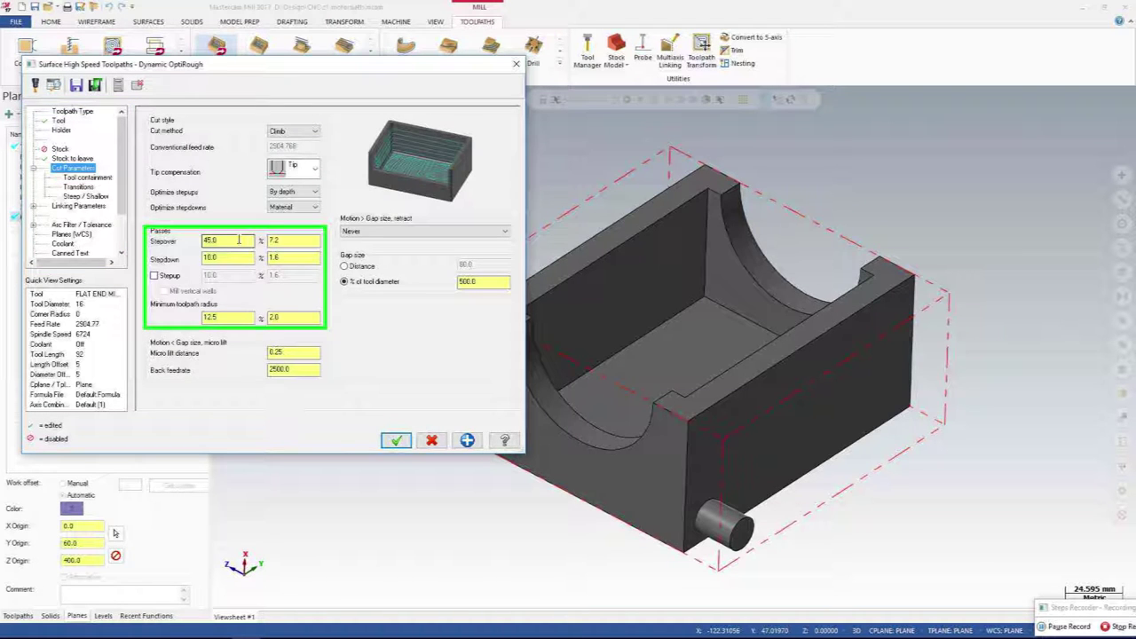
pyautogui.click(210, 239)
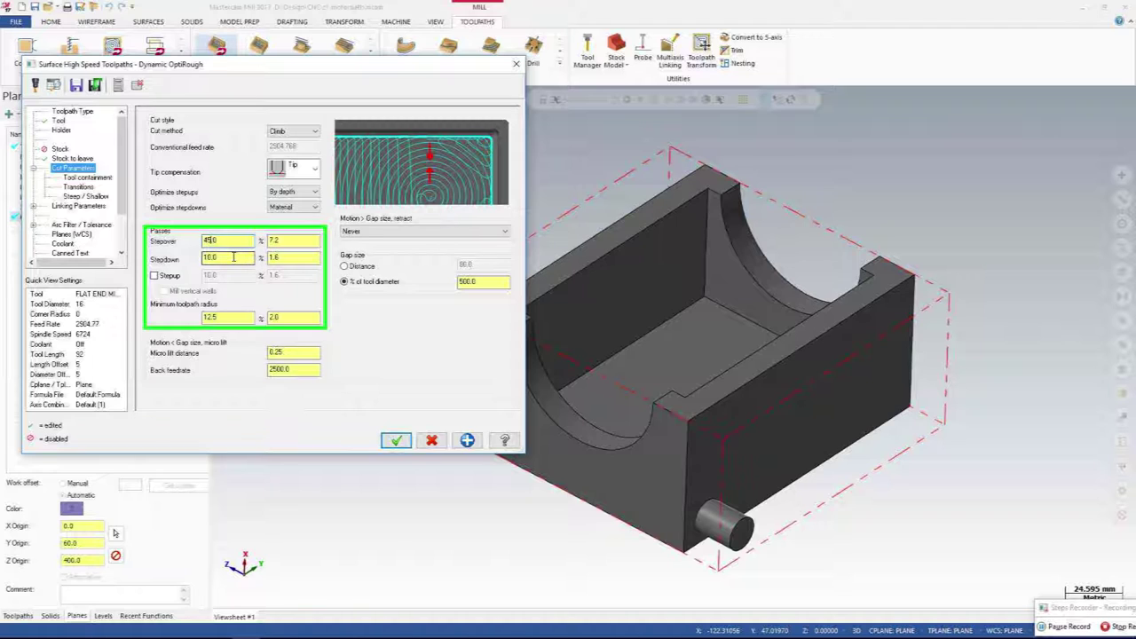
pyautogui.click(233, 256)
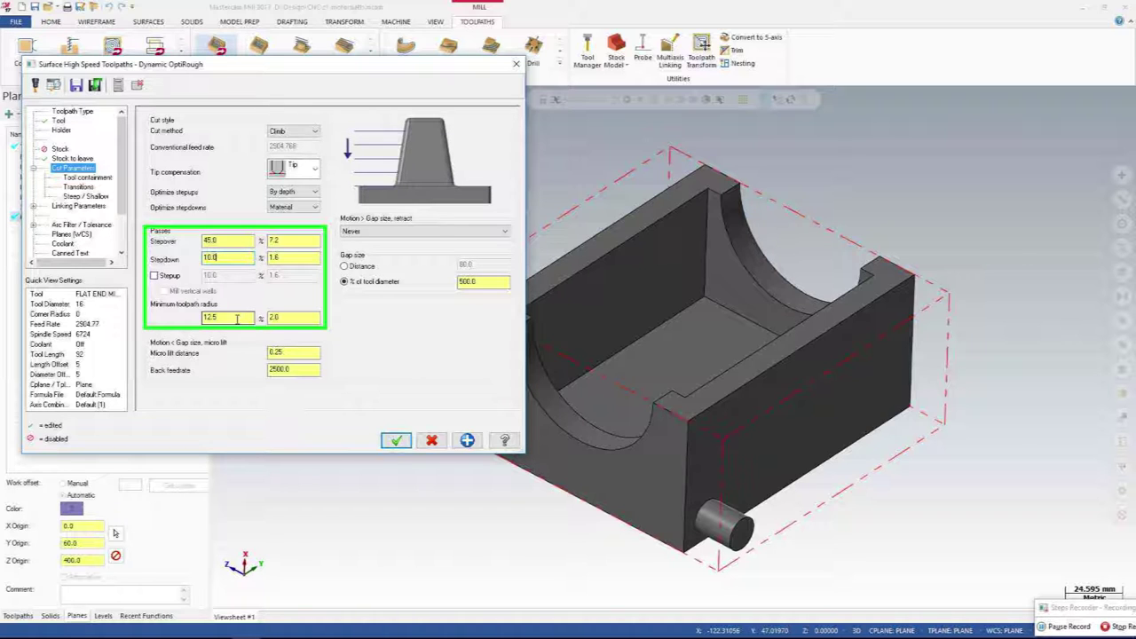
pyautogui.click(293, 353)
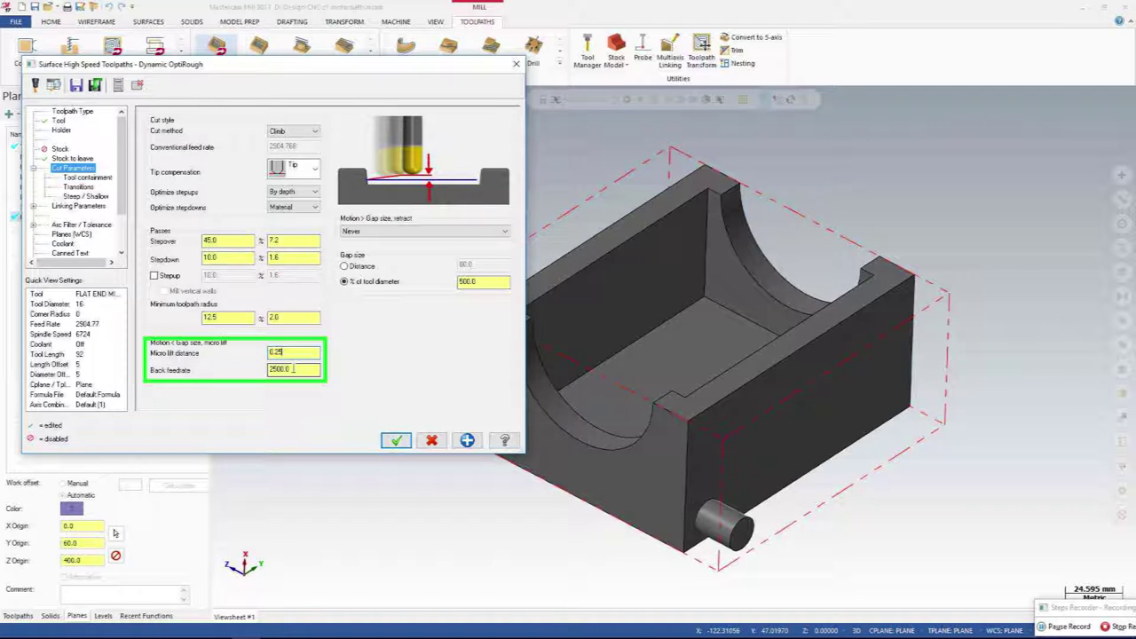
pyautogui.click(275, 370)
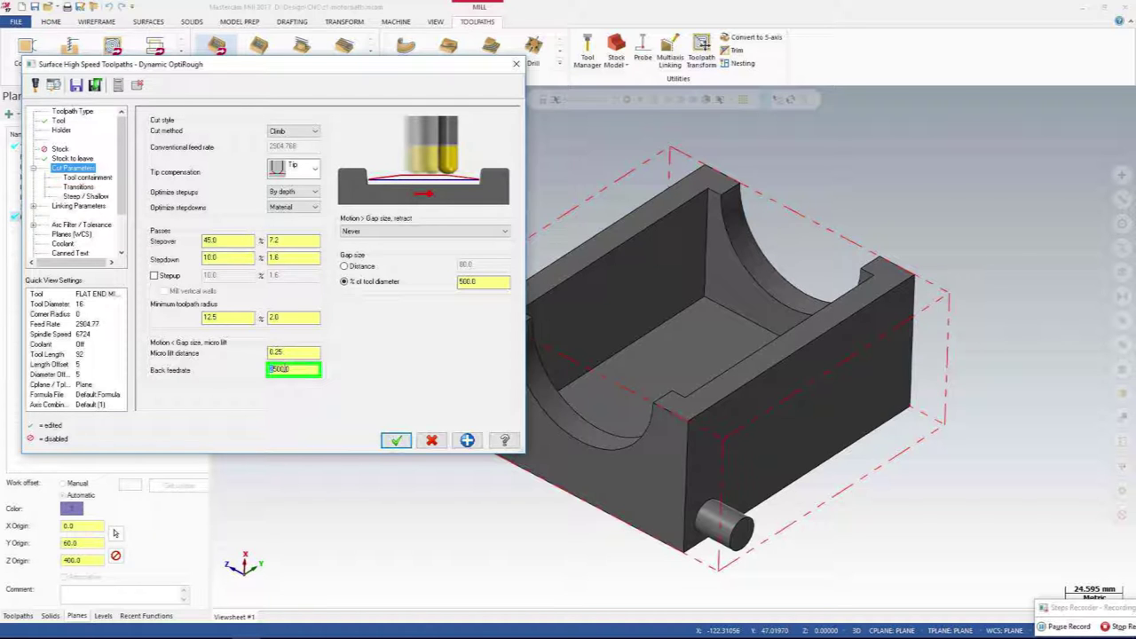
pyautogui.write('3000.0')
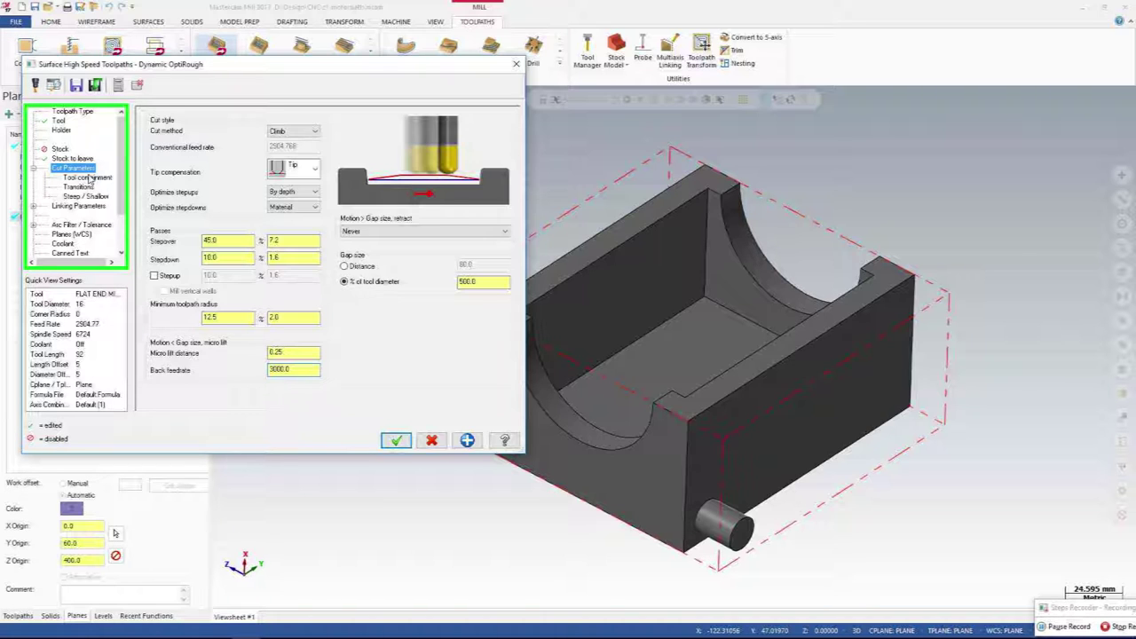
# In Transitions, enter Z clearance 1.0, plunge angle 1.0 and a skip-pockets threshold of 20.0.
pyautogui.click(88, 178)
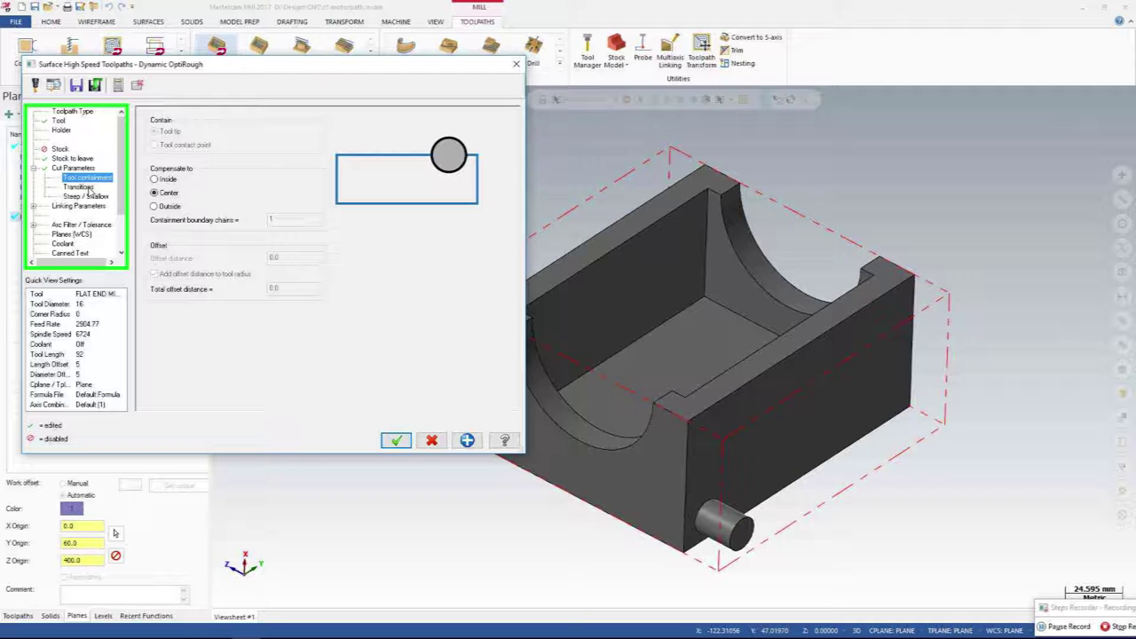
pyautogui.click(89, 188)
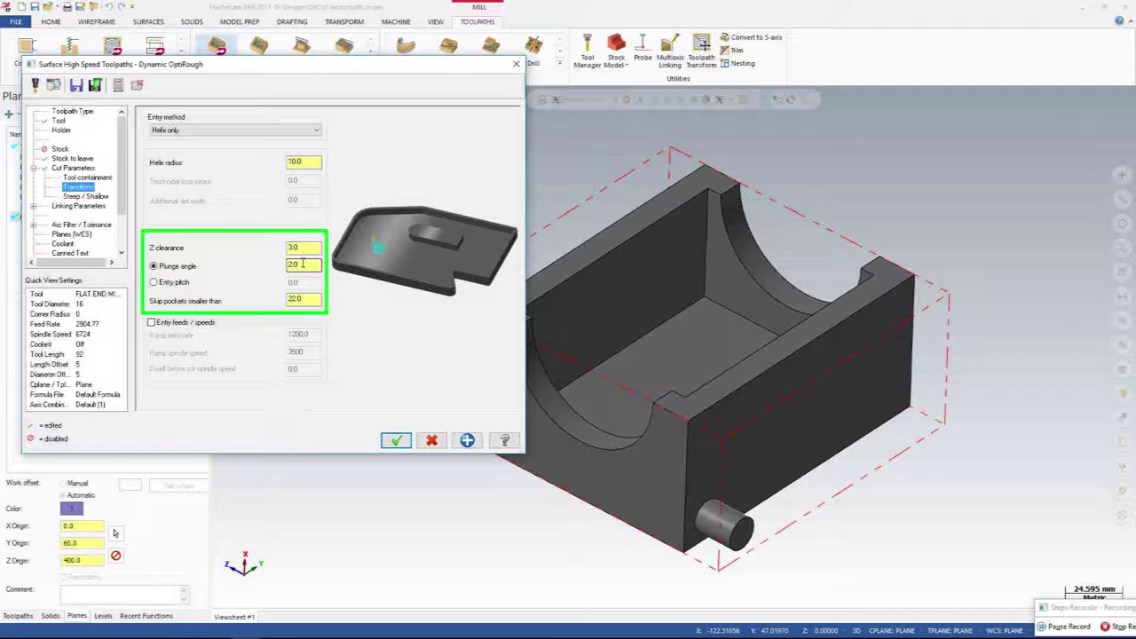
pyautogui.click(293, 265)
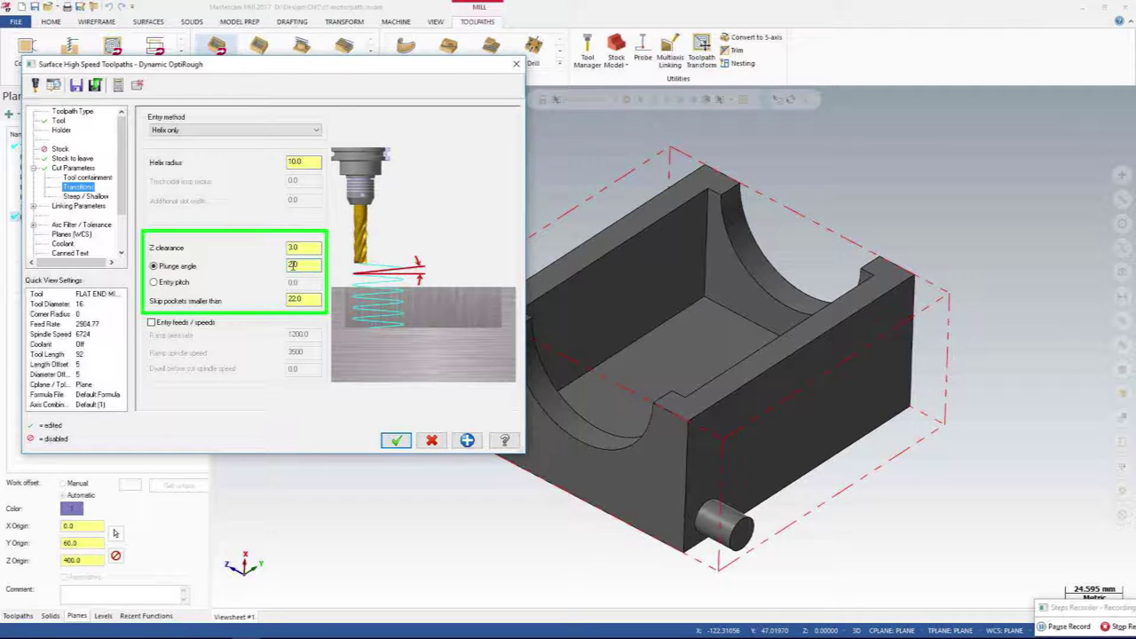
pyautogui.write('.0')
pyautogui.click(312, 247)
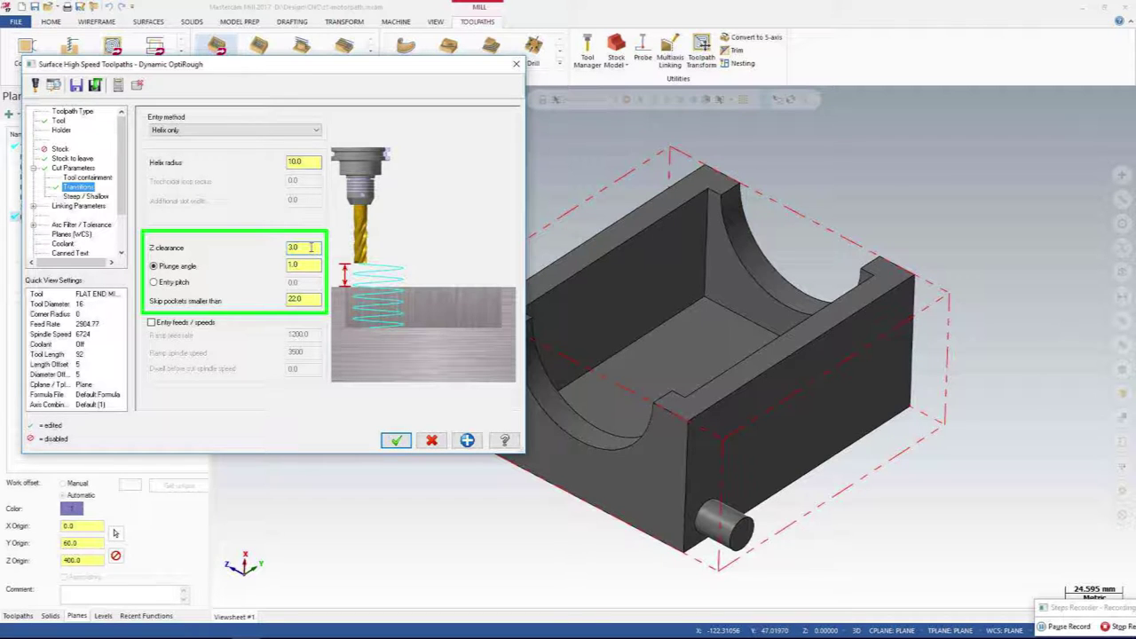
pyautogui.moveTo(311, 248); pyautogui.dragTo(264, 249)
pyautogui.write('1')
pyautogui.click(307, 265)
pyautogui.click(307, 265)
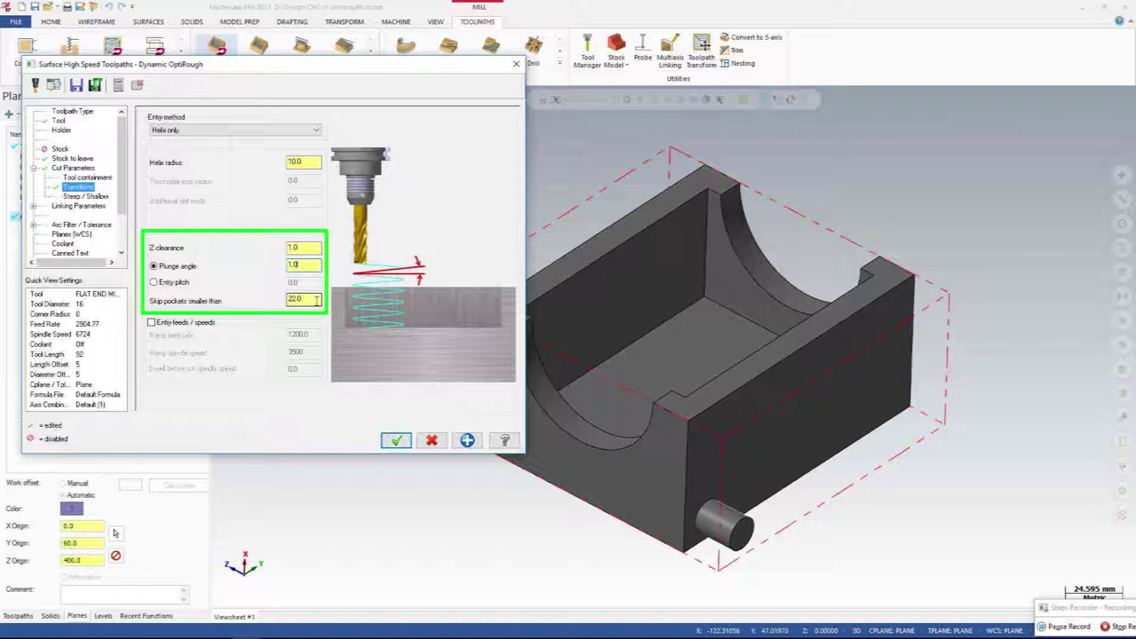
pyautogui.click(295, 301)
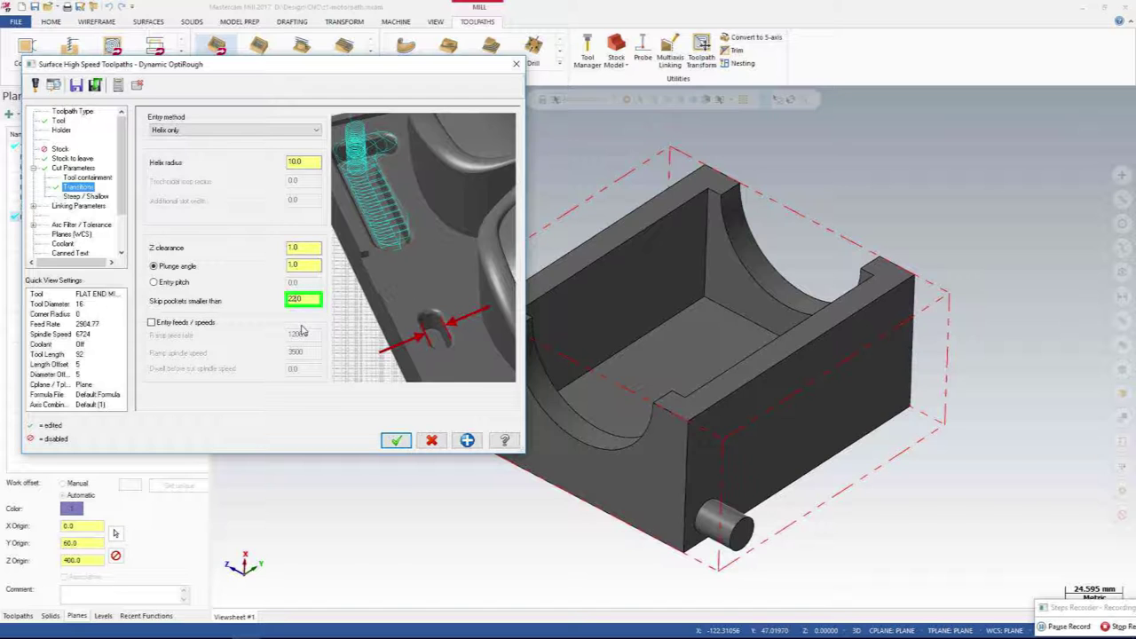
pyautogui.click(303, 300)
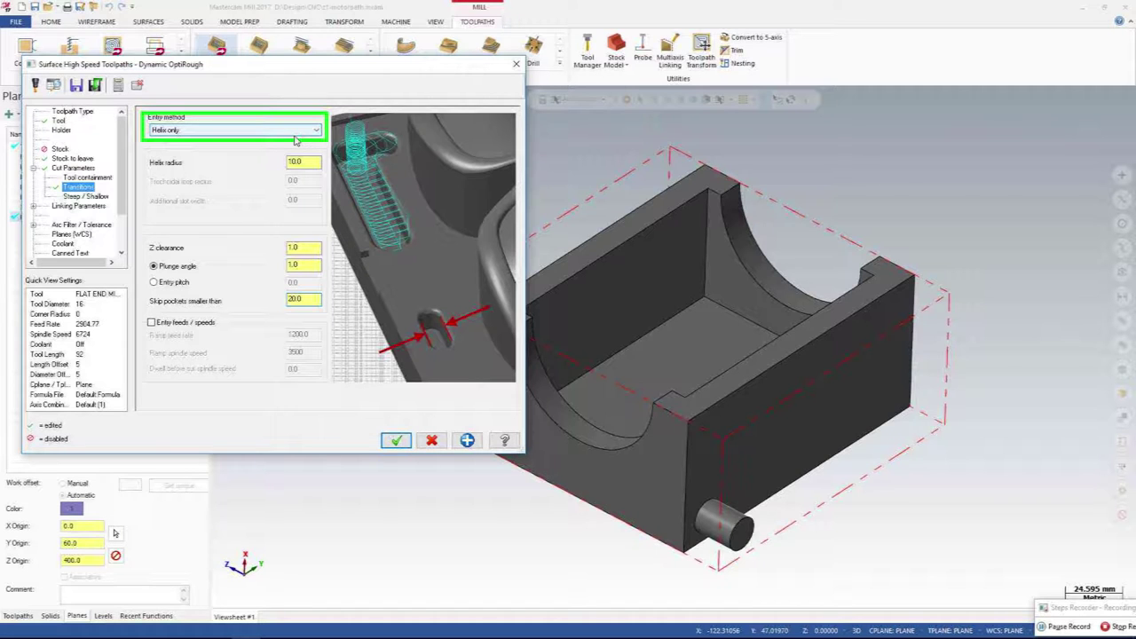
# Preview the helix-plus-medial entry methods, then return to the Helix only entry.
pyautogui.click(294, 132)
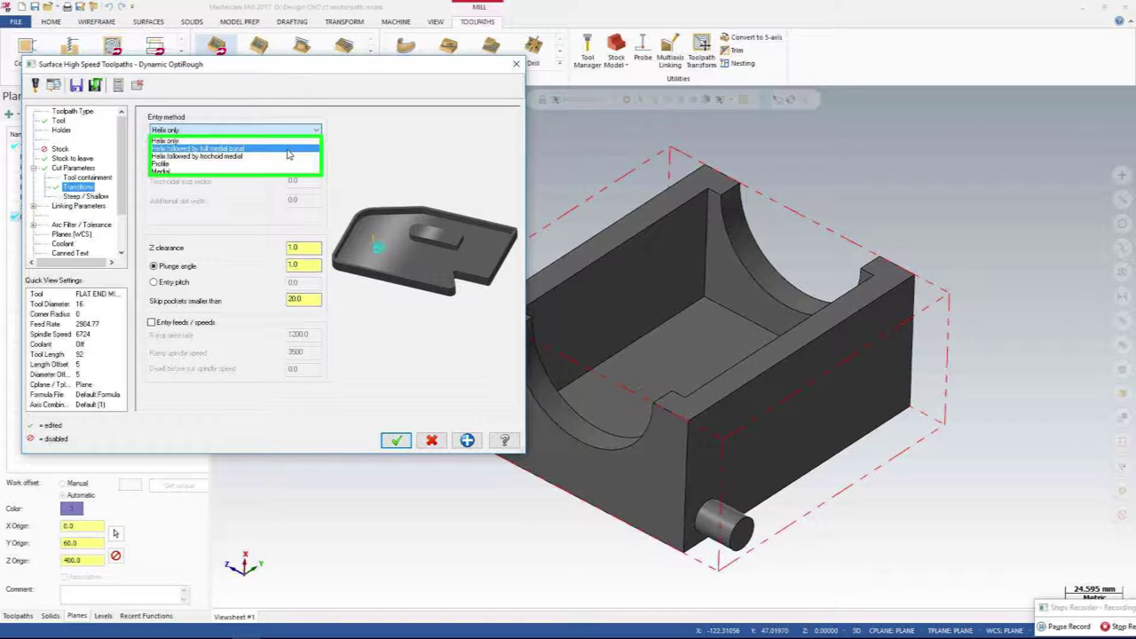
pyautogui.click(287, 148)
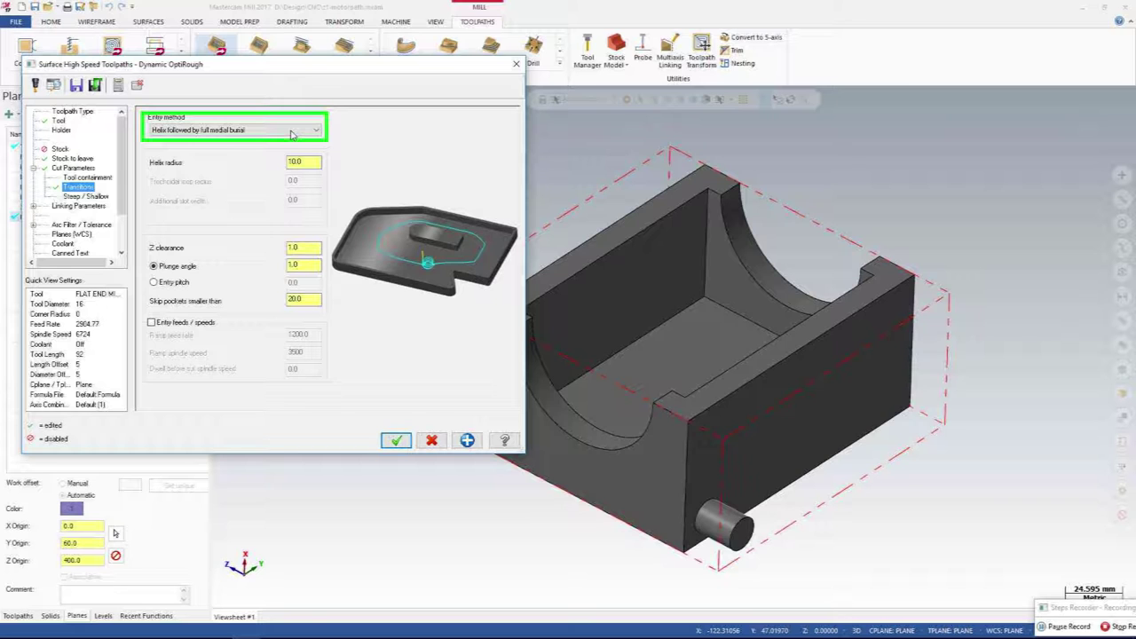
pyautogui.click(292, 132)
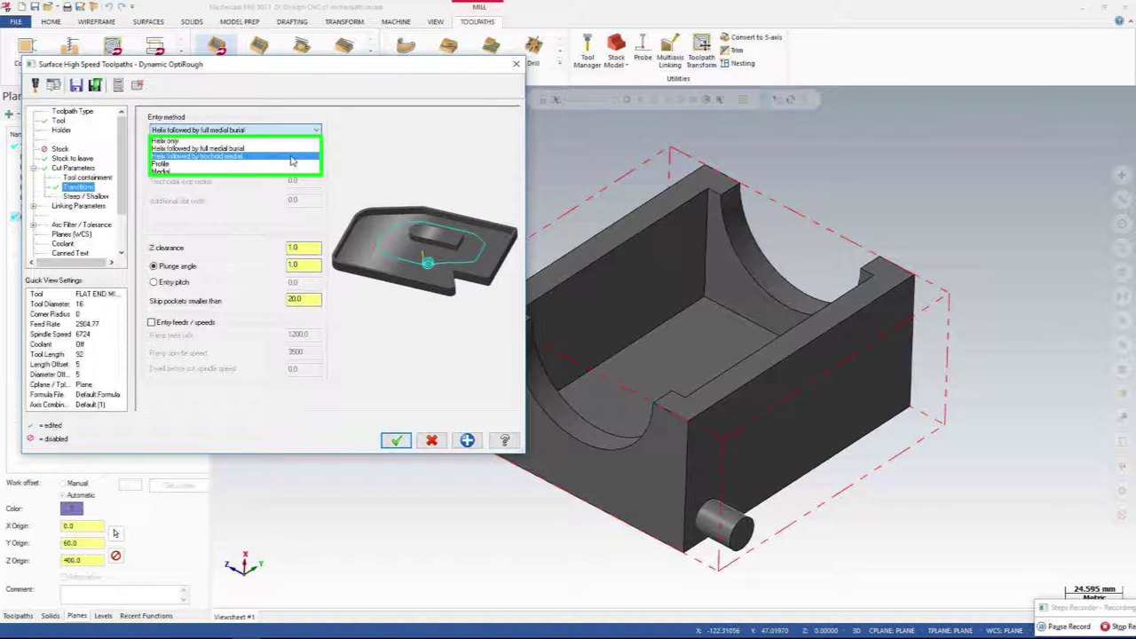
pyautogui.click(292, 158)
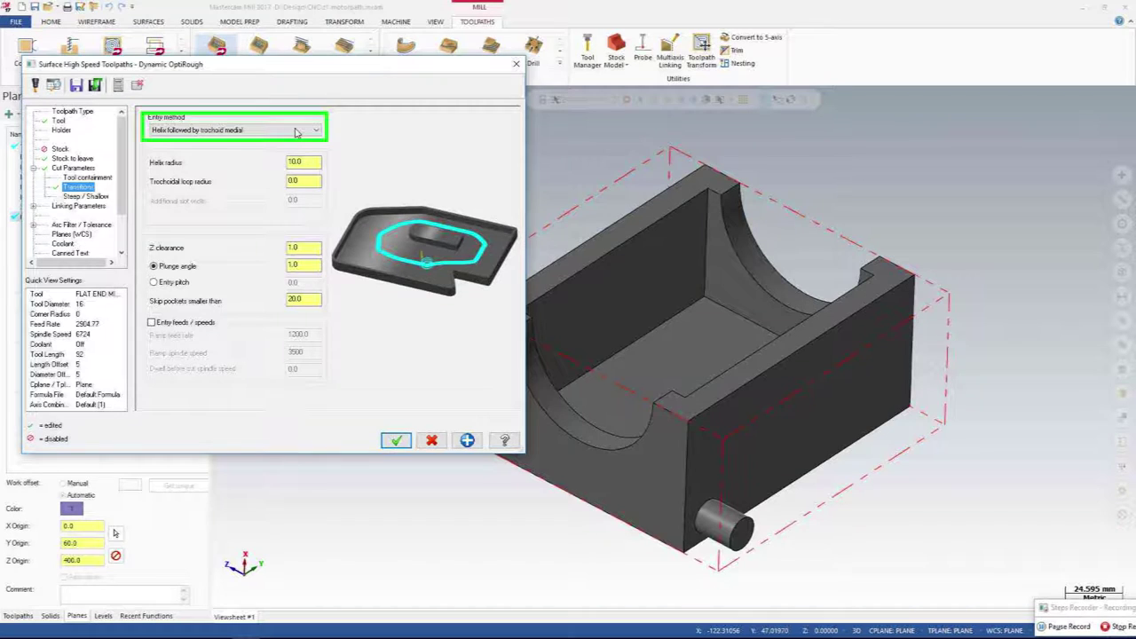
pyautogui.click(297, 132)
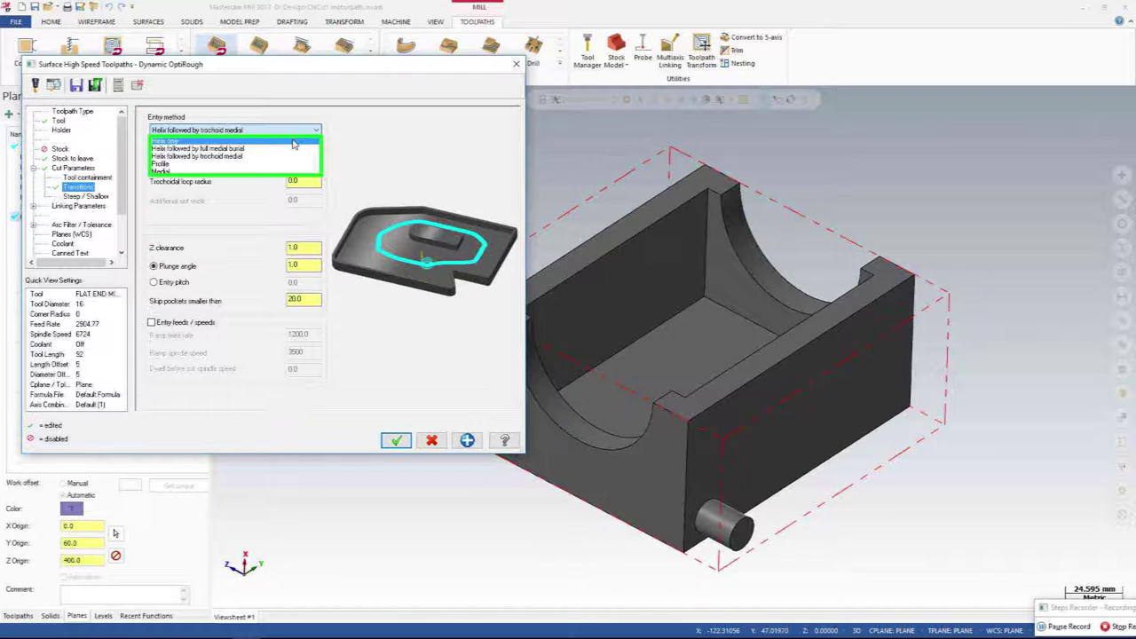
pyautogui.click(294, 142)
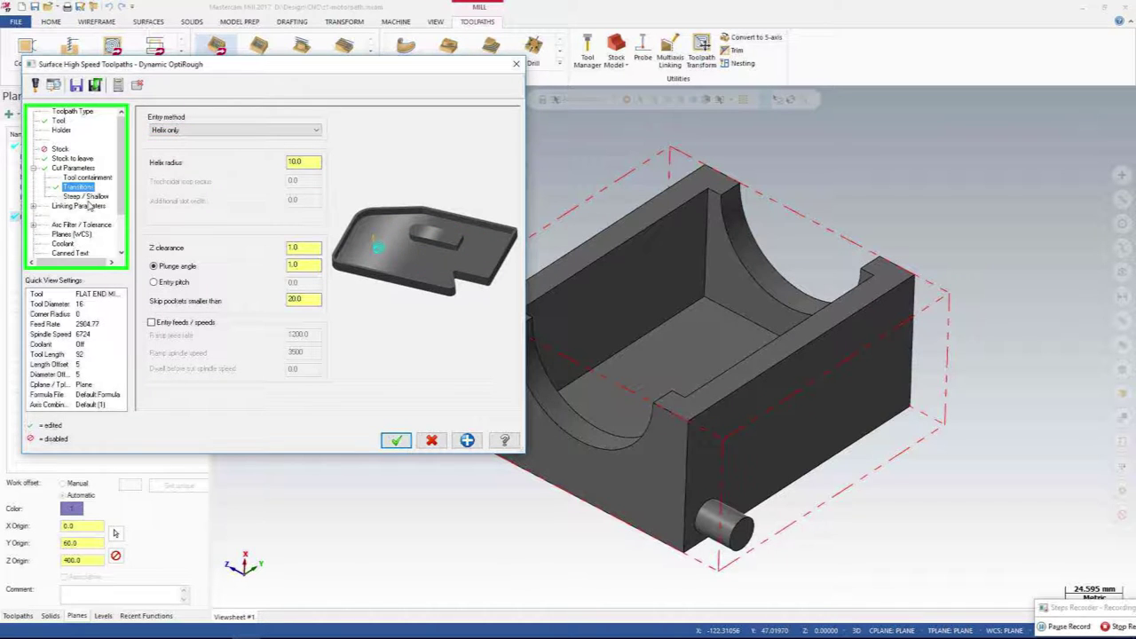
pyautogui.click(86, 197)
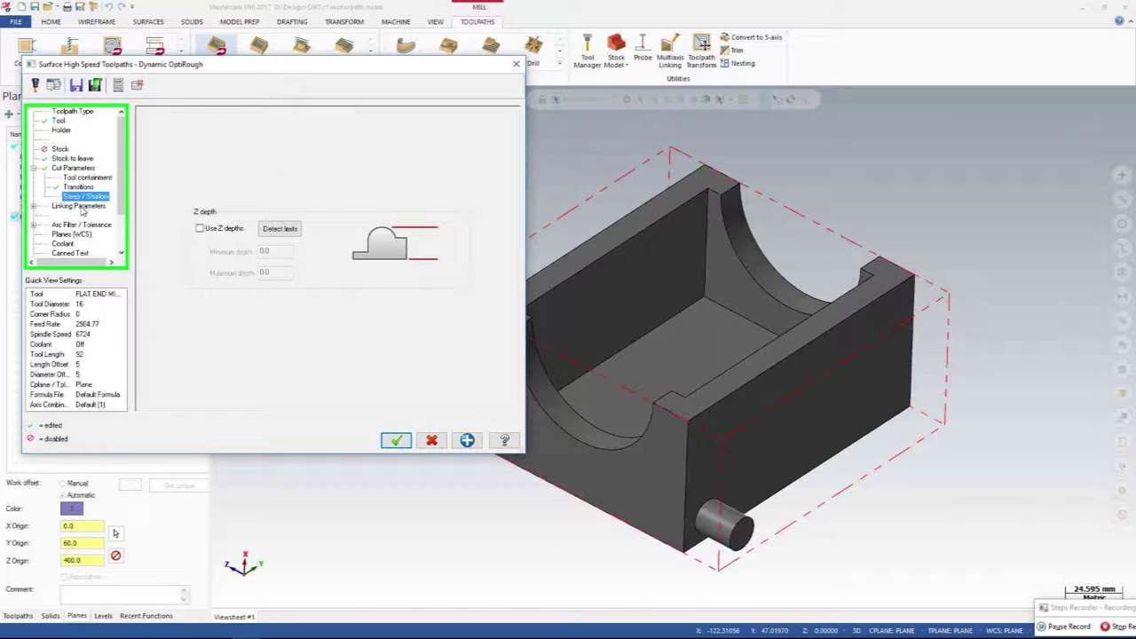
# Review the Linking Parameters, Arc Filter / Tolerance and Planes pages of the OptiRough dialog.
pyautogui.click(80, 207)
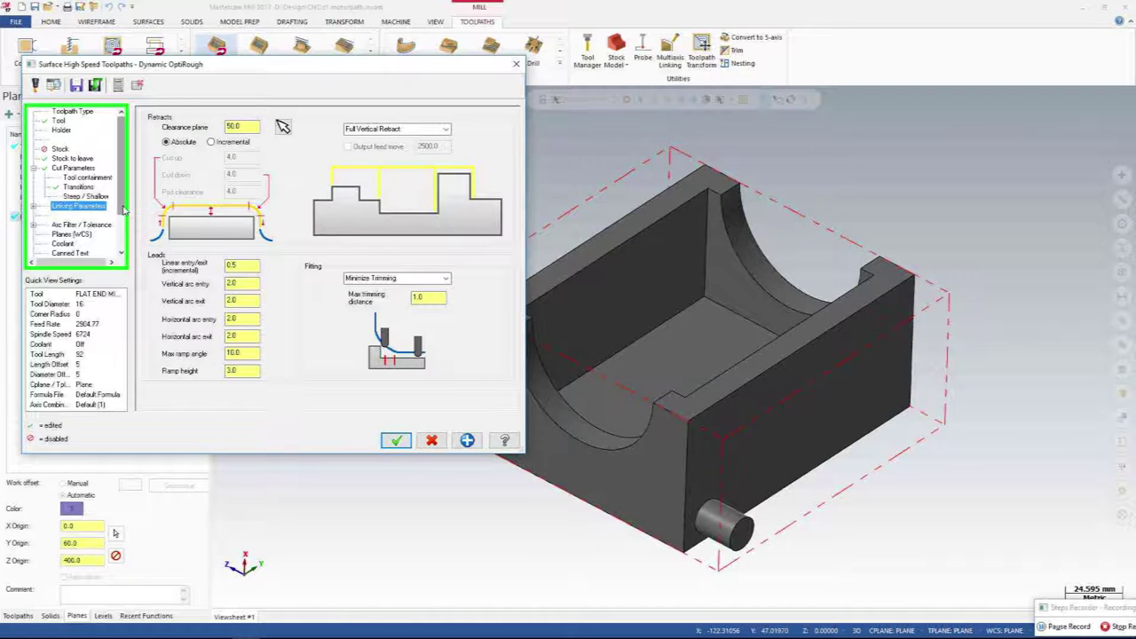
pyautogui.moveTo(124, 209); pyautogui.dragTo(118, 251)
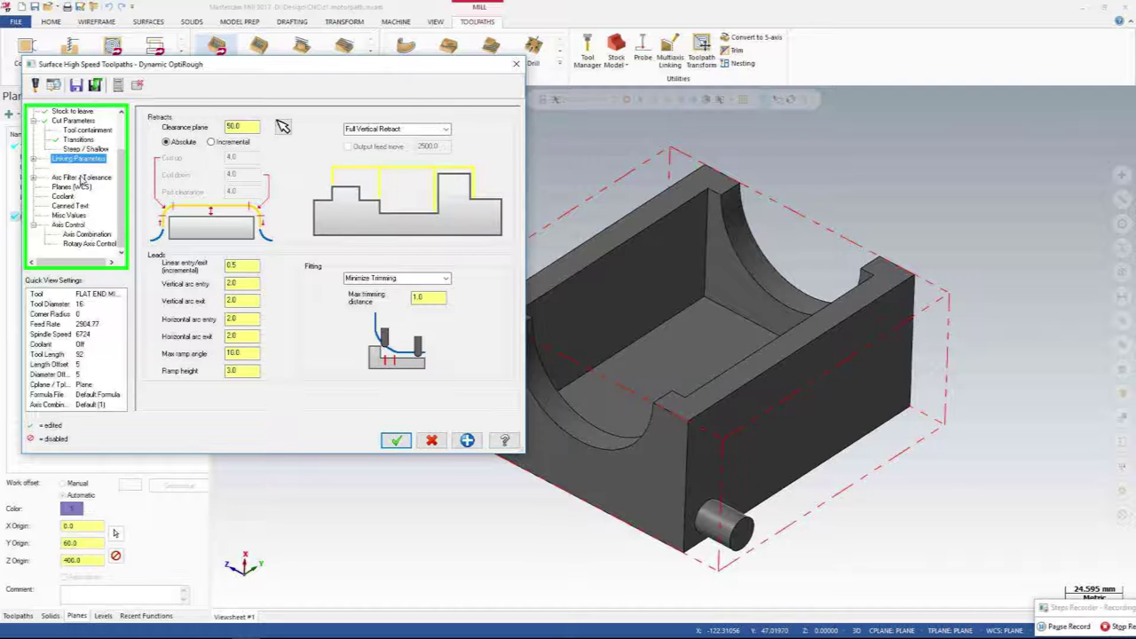
pyautogui.click(79, 179)
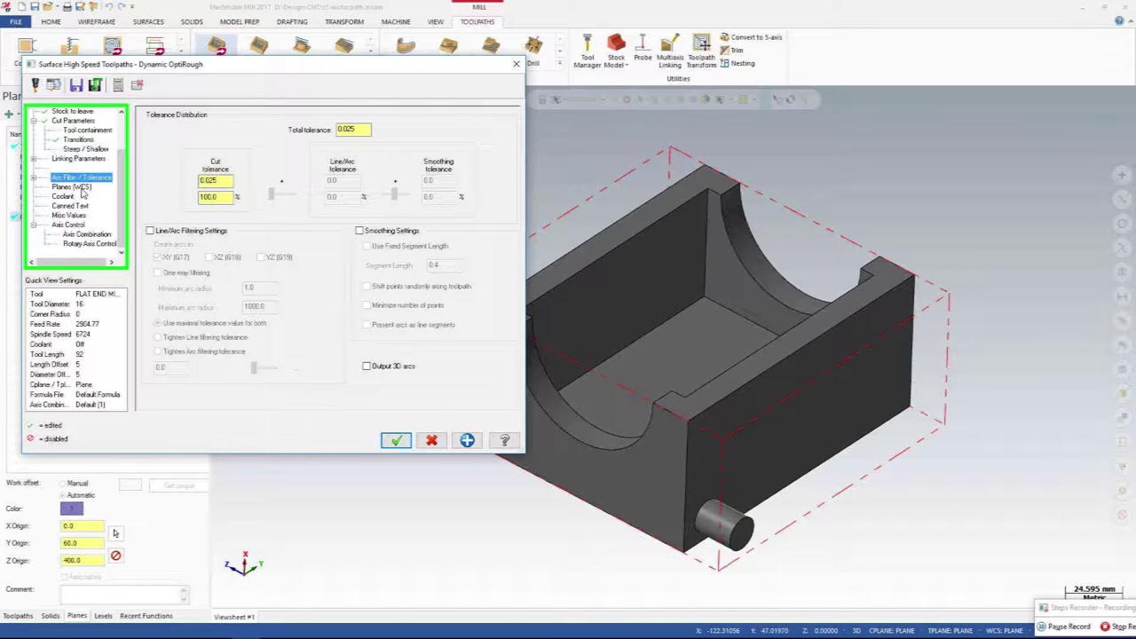
pyautogui.click(79, 188)
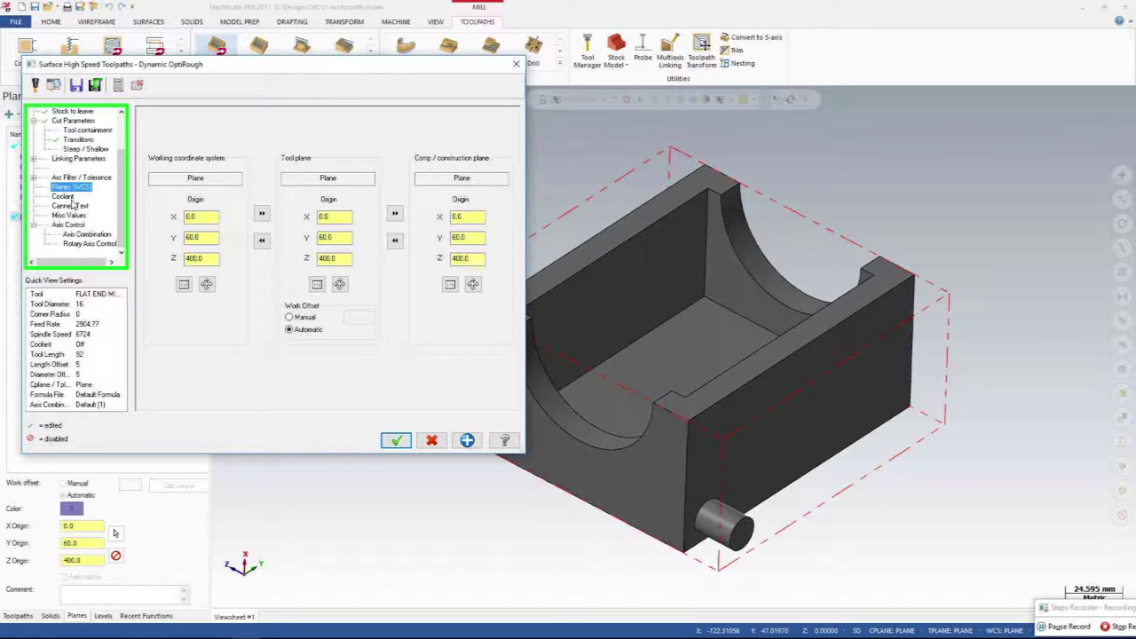
pyautogui.click(71, 198)
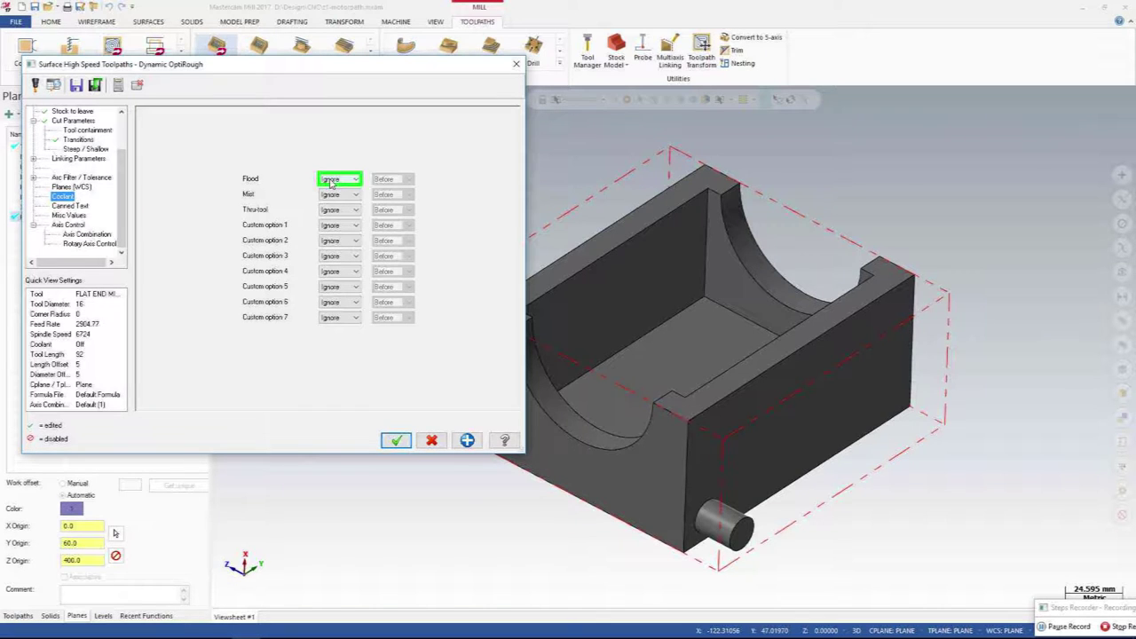
# Set Flood coolant to On, starting before the move.
pyautogui.click(331, 181)
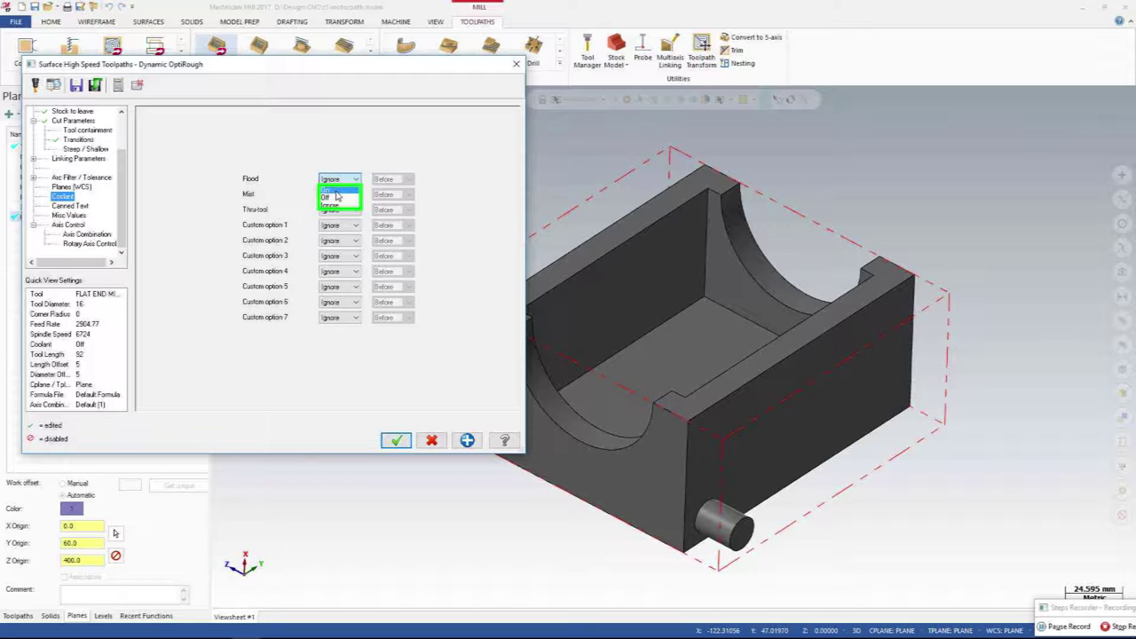
pyautogui.click(335, 190)
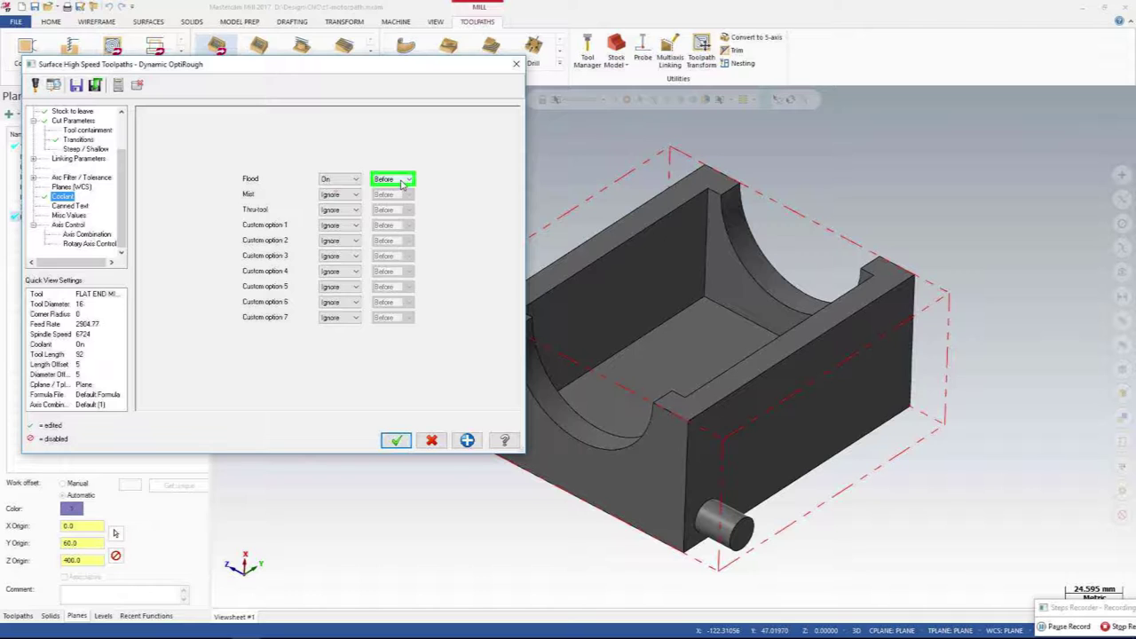
pyautogui.click(402, 183)
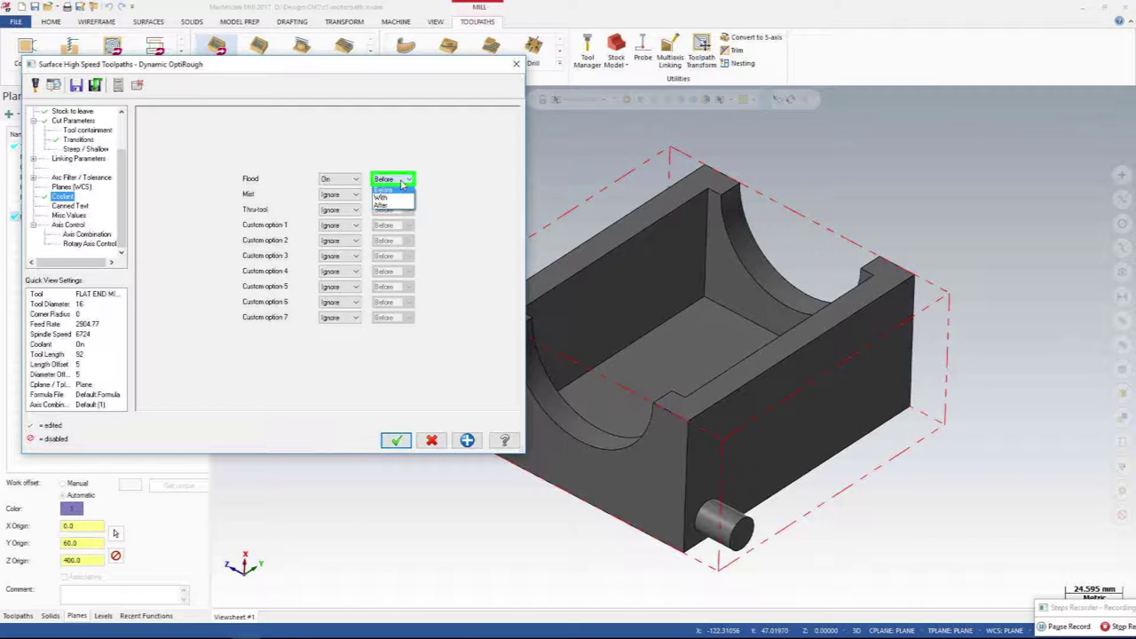
pyautogui.click(76, 215)
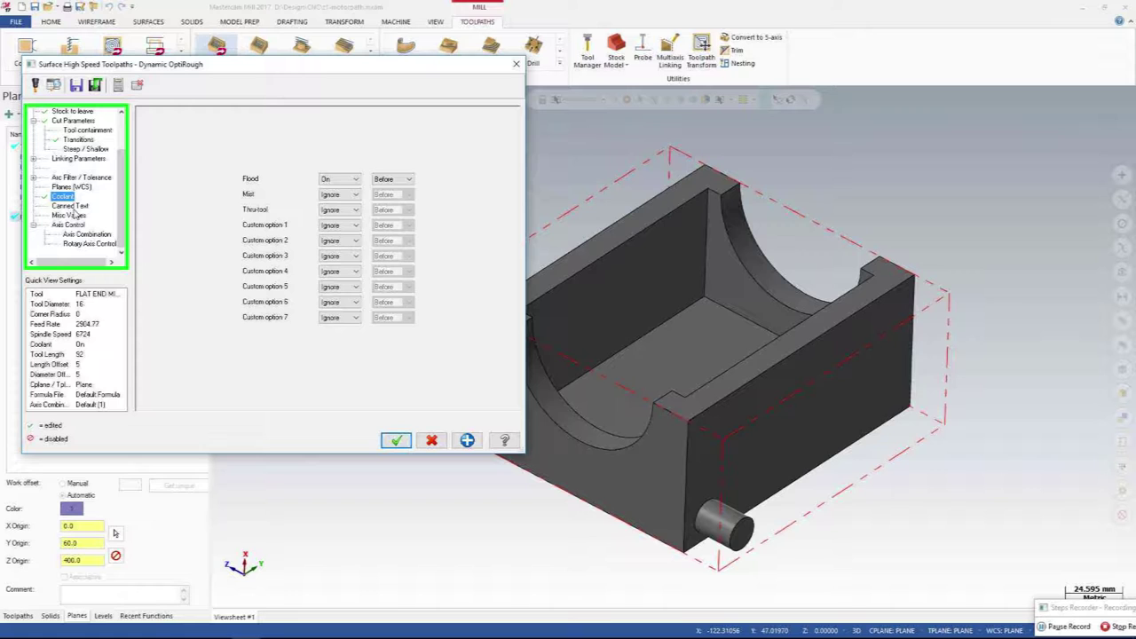
pyautogui.click(73, 206)
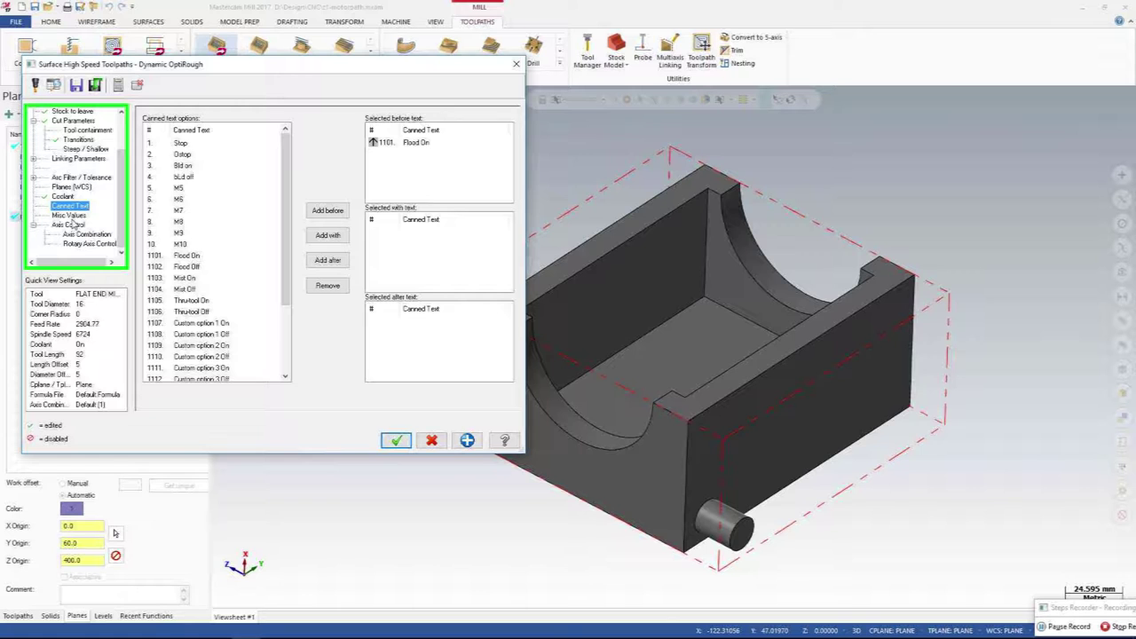
# Save the OptiRough parameters to the defaults file from Misc Values.
pyautogui.click(71, 215)
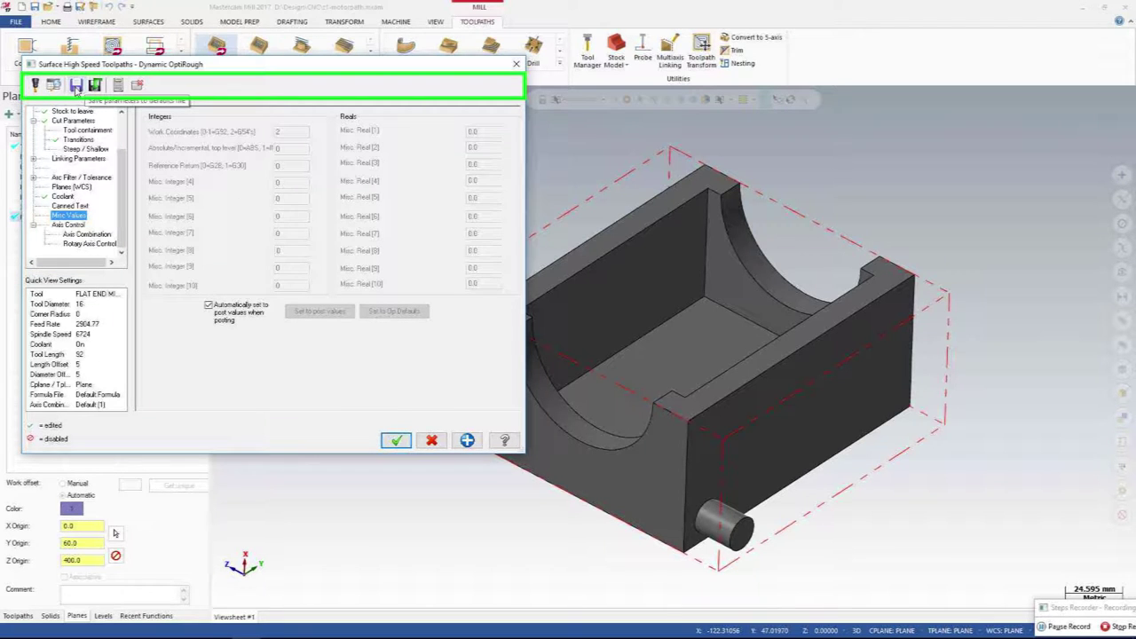
pyautogui.click(76, 86)
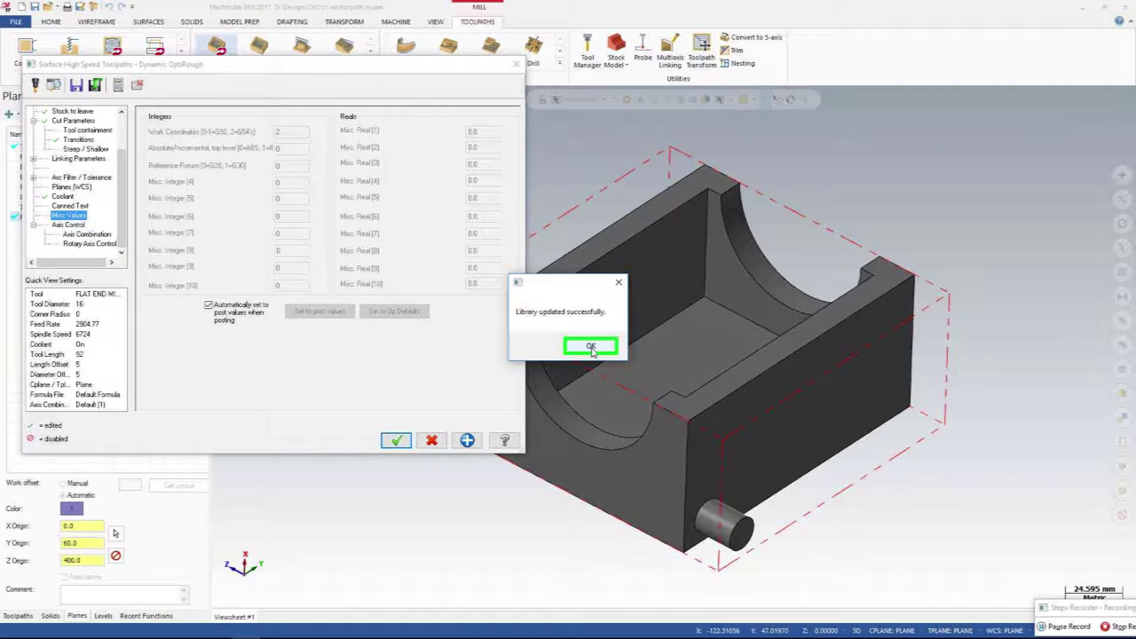
pyautogui.click(591, 348)
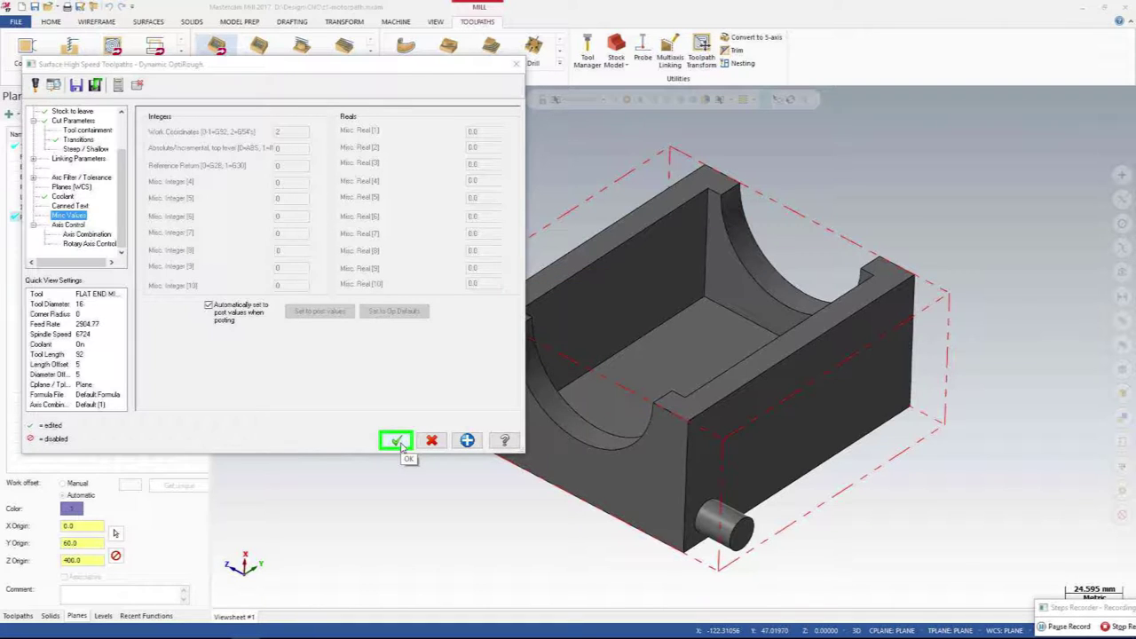
# Accept the Dynamic OptiRough toolpath and display the Toolpaths list.
pyautogui.click(396, 441)
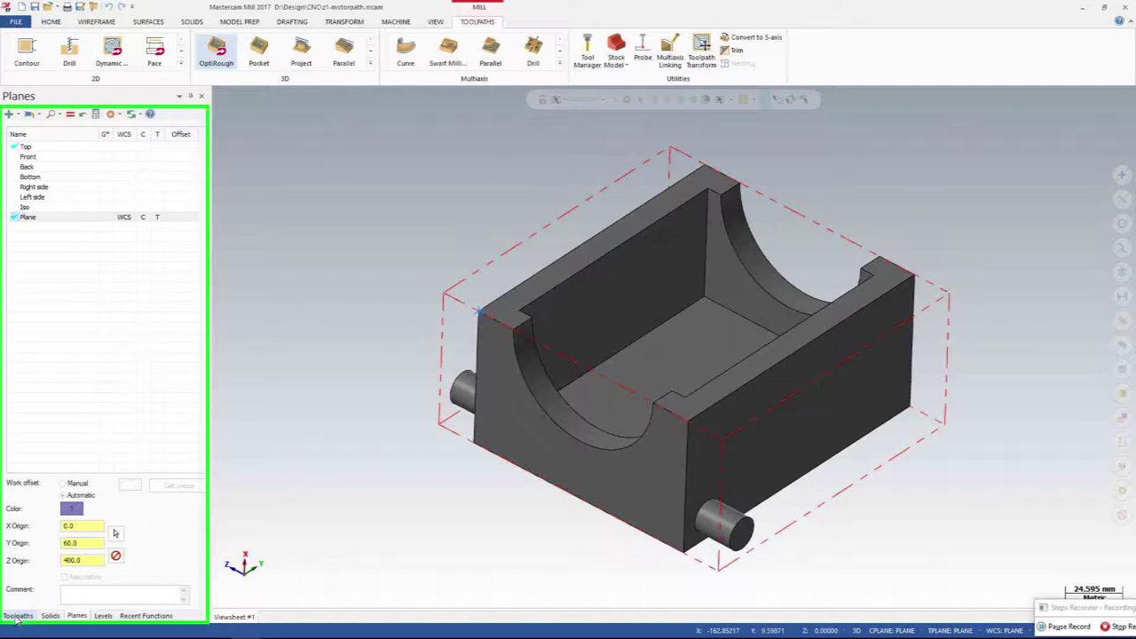
pyautogui.click(17, 618)
pyautogui.click(114, 239)
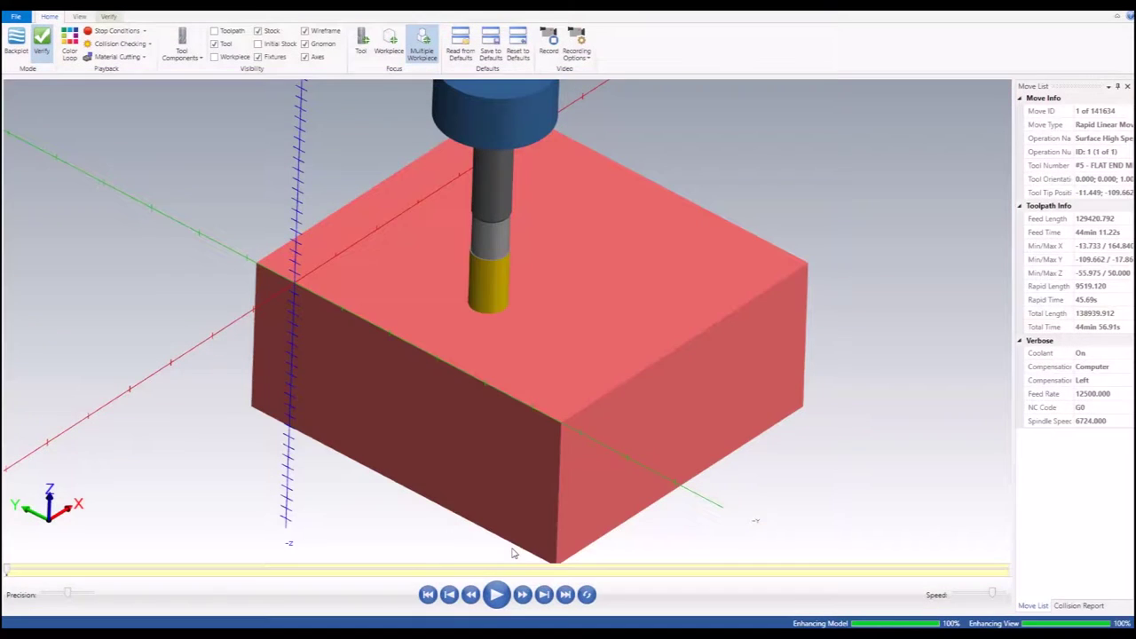
# Play the OptiRough machining simulation in Mastercam Simulator, then bring up the recording options.
pyautogui.click(496, 595)
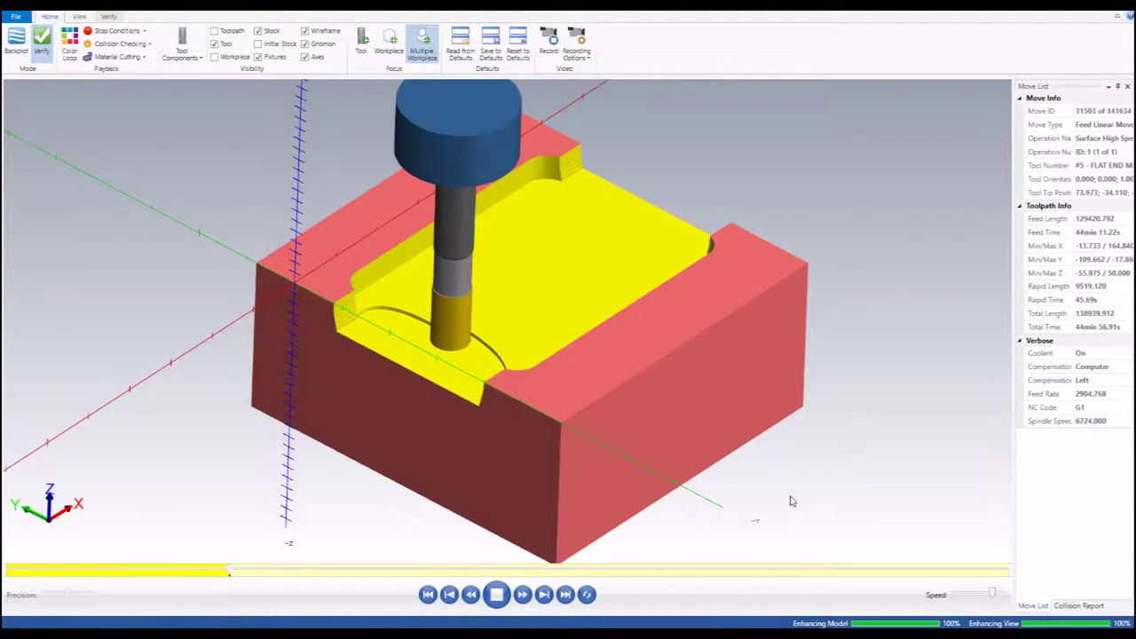
pyautogui.click(582, 55)
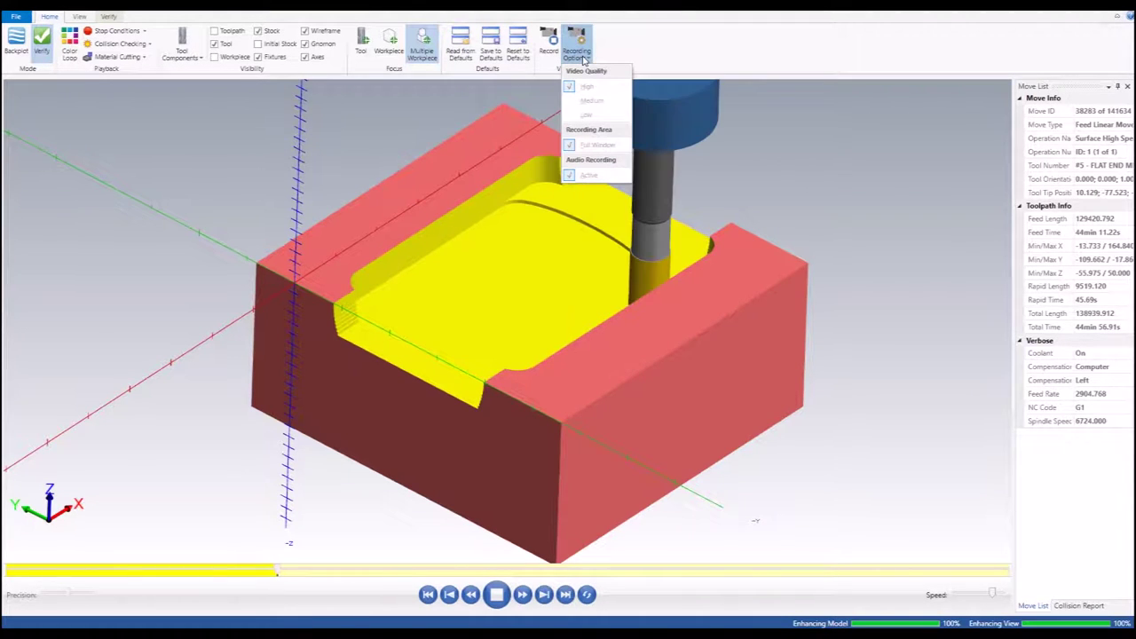
# Run Compare to show the stock-versus-part deviation legend from -1.016 to 1.016.
pyautogui.click(644, 44)
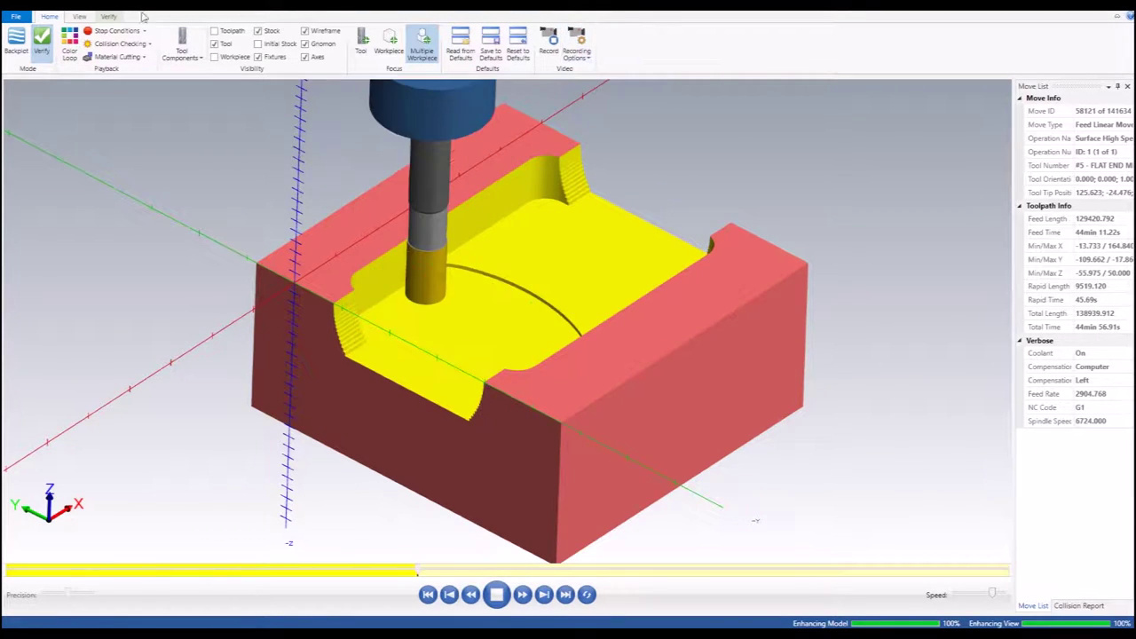
pyautogui.click(79, 17)
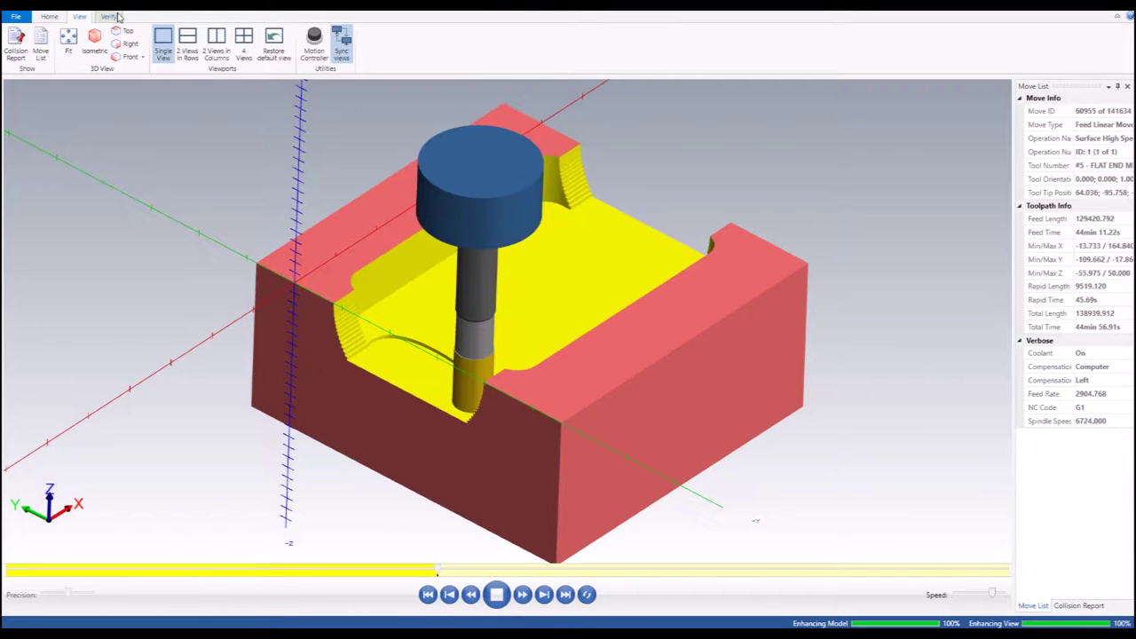
pyautogui.click(109, 17)
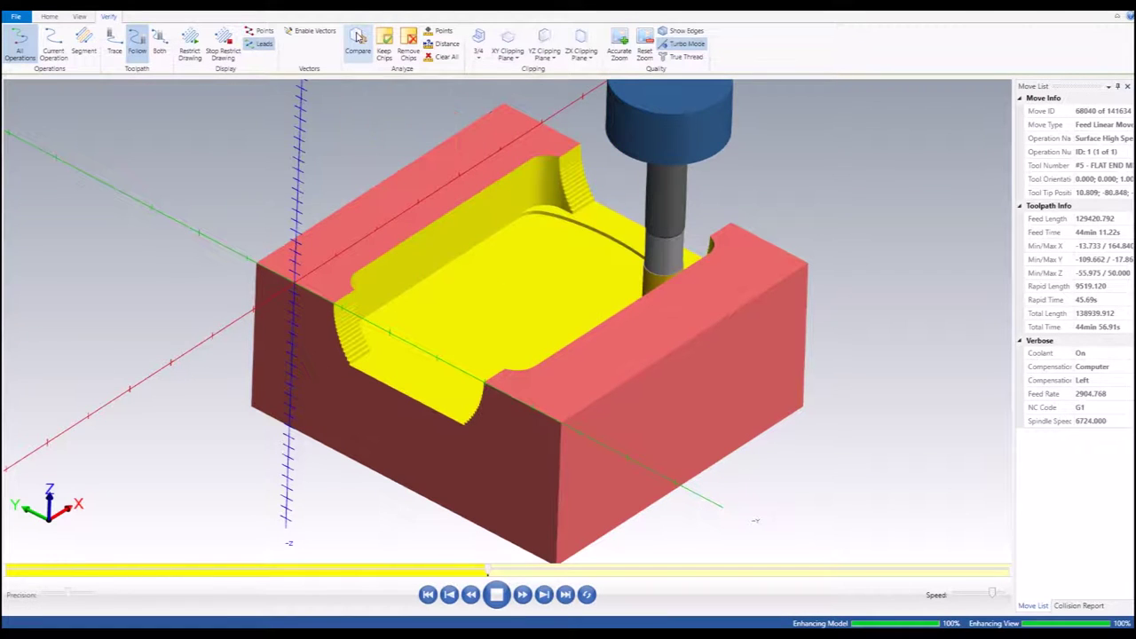
pyautogui.click(358, 36)
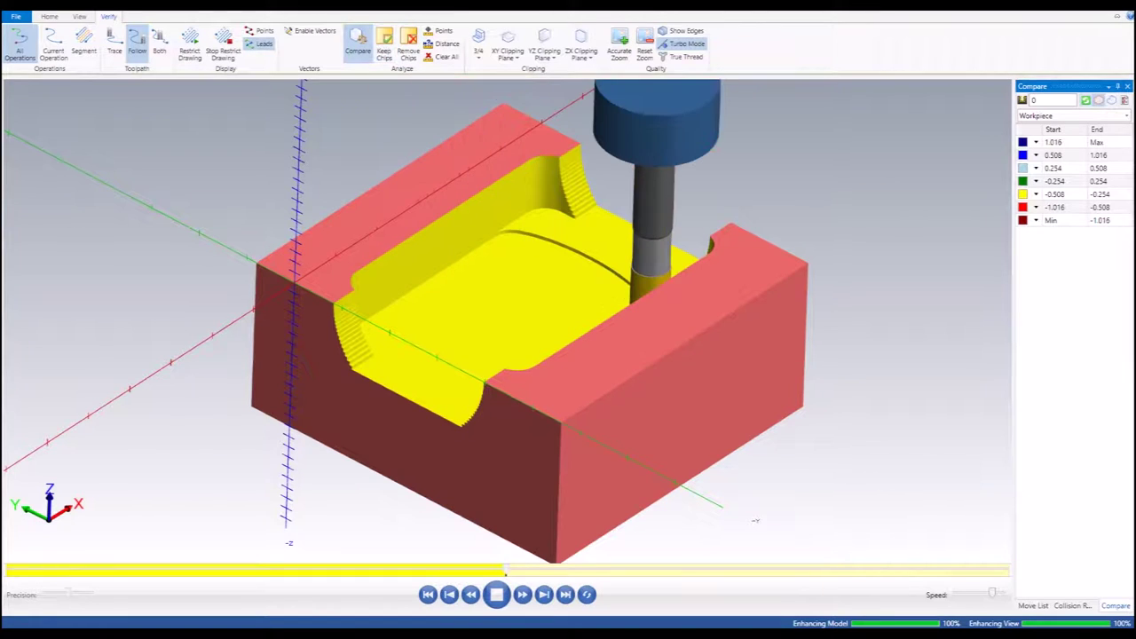
pyautogui.click(79, 17)
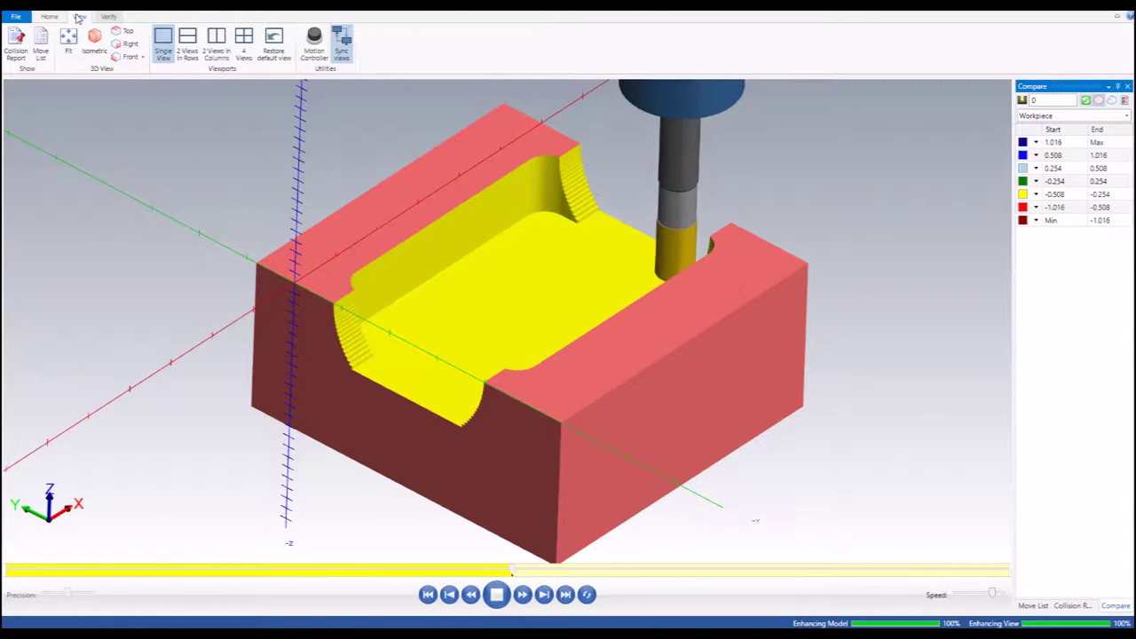
pyautogui.click(49, 17)
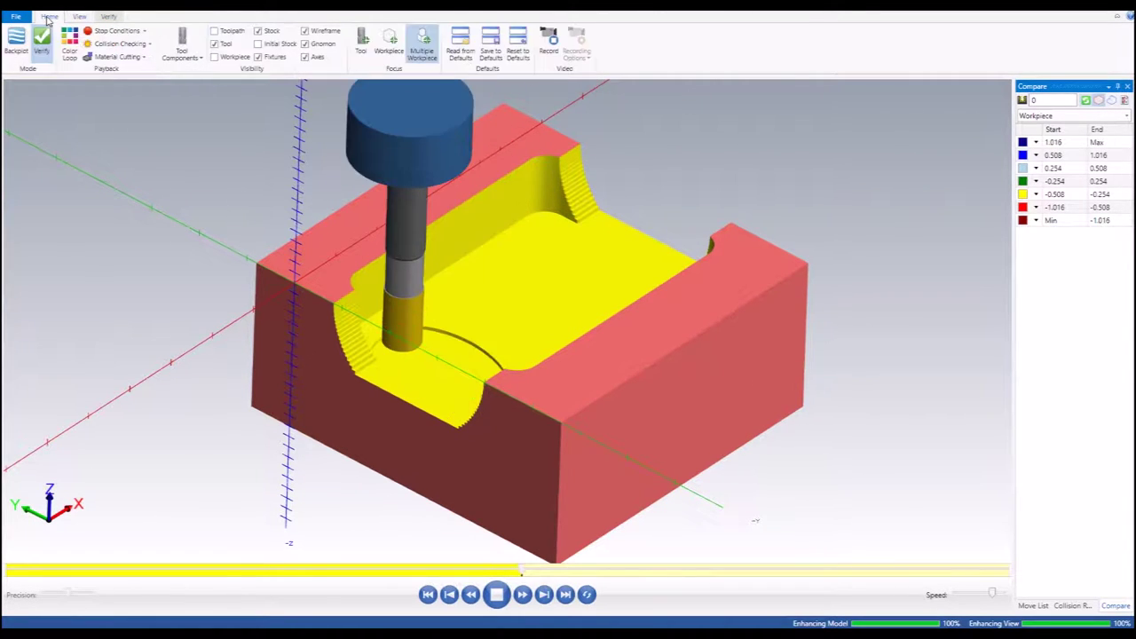
# Turn on Workpiece visibility and orbit the view to judge the roughed pocket against the grey part.
pyautogui.click(214, 57)
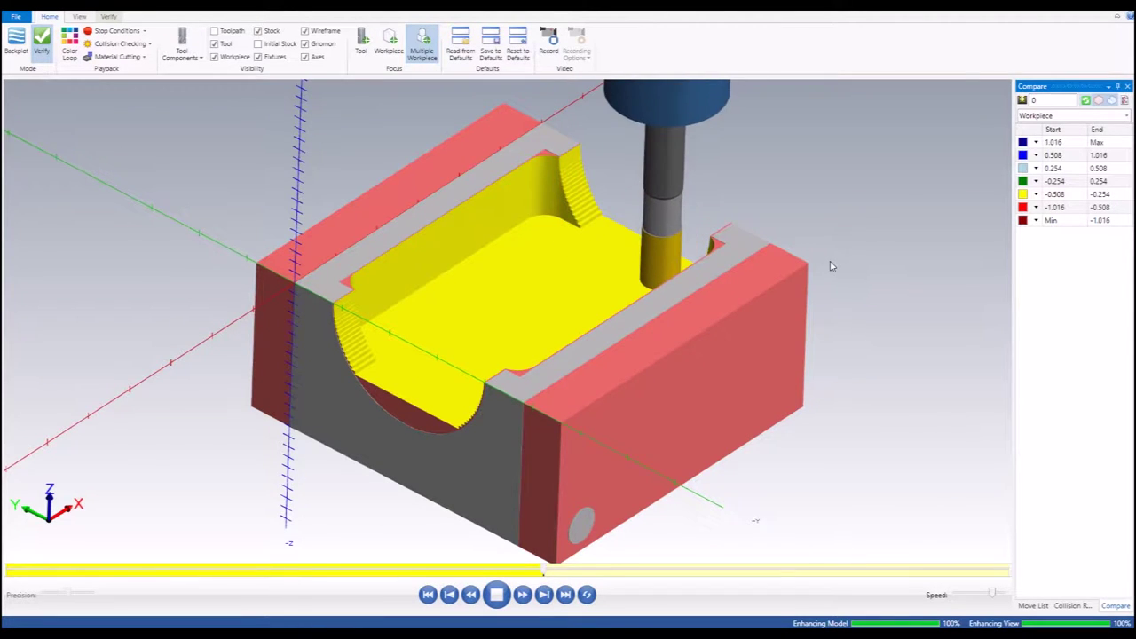
pyautogui.moveTo(832, 266); pyautogui.dragTo(846, 272, button='middle')
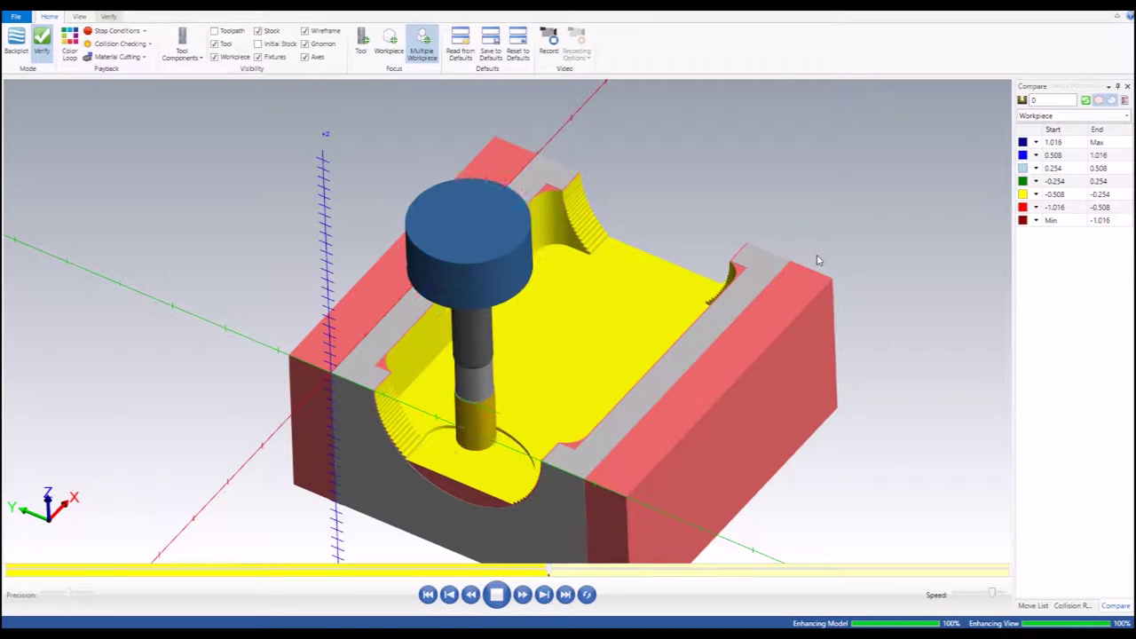
pyautogui.moveTo(815, 259)
pyautogui.mouseDown(button='middle')
pyautogui.moveTo(820, 232)
pyautogui.moveTo(767, 186)
pyautogui.mouseUp(button='middle')
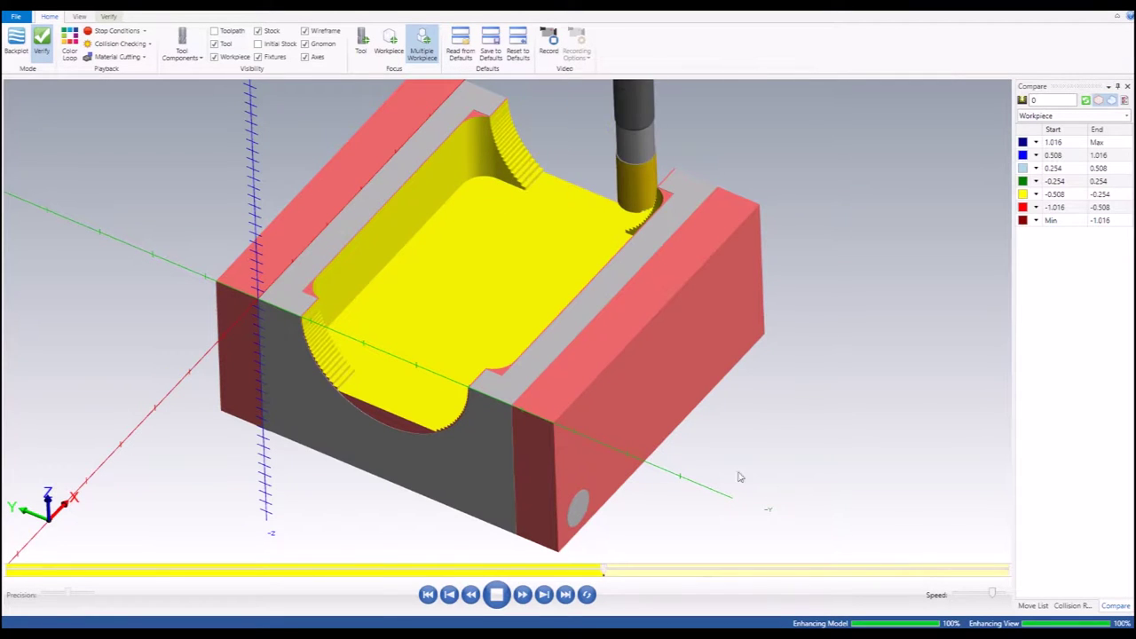
pyautogui.moveTo(740, 442)
pyautogui.mouseDown(button='middle')
pyautogui.moveTo(795, 415)
pyautogui.moveTo(623, 373)
pyautogui.moveTo(771, 335)
pyautogui.moveTo(753, 329)
pyautogui.moveTo(781, 324)
pyautogui.moveTo(771, 314)
pyautogui.moveTo(808, 320)
pyautogui.moveTo(805, 335)
pyautogui.mouseUp(button='middle')
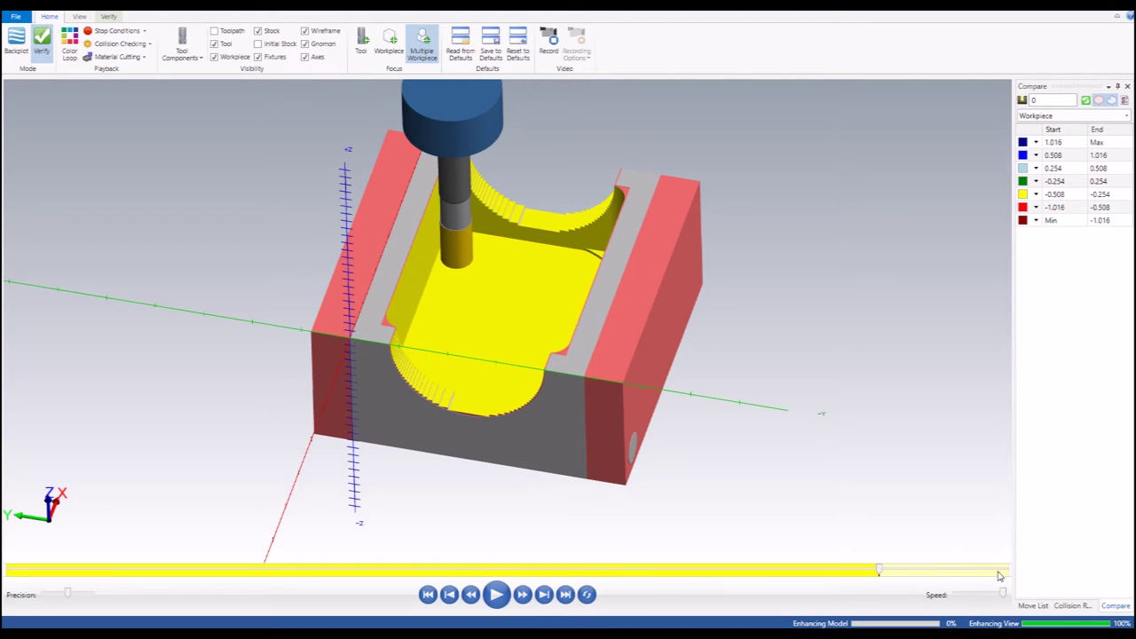
# Jump the simulation ahead to about move 123,376, with the pocket and cradle cuts mostly roughed.
pyautogui.click(881, 575)
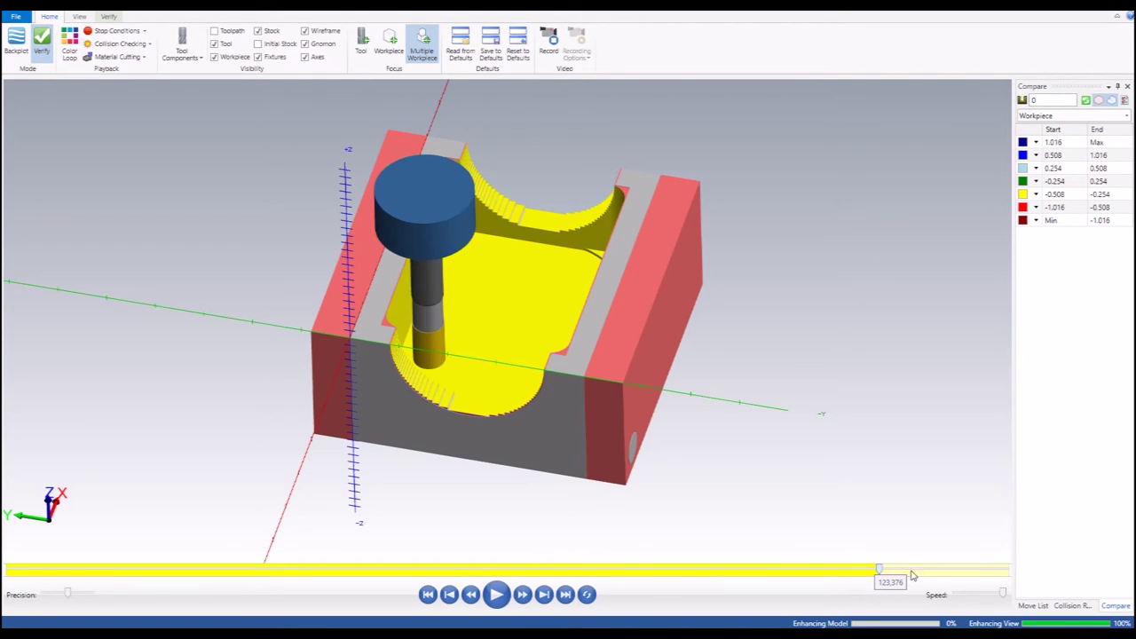
# Step the simulation further and resume playback to nearly the end of the toolpath.
pyautogui.click(994, 575)
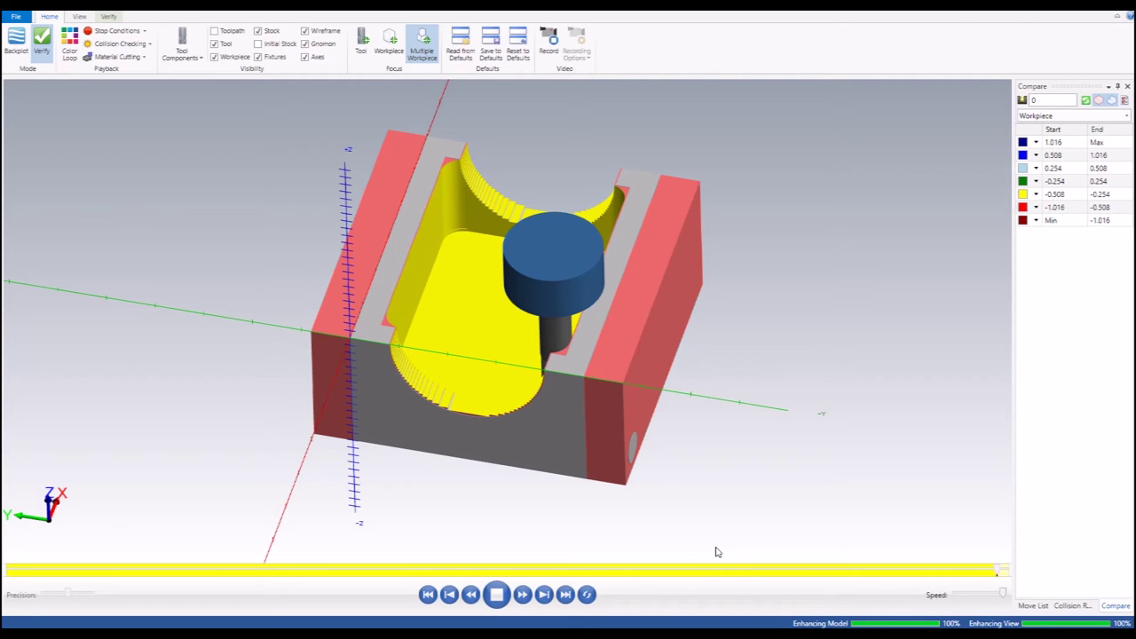
pyautogui.click(497, 594)
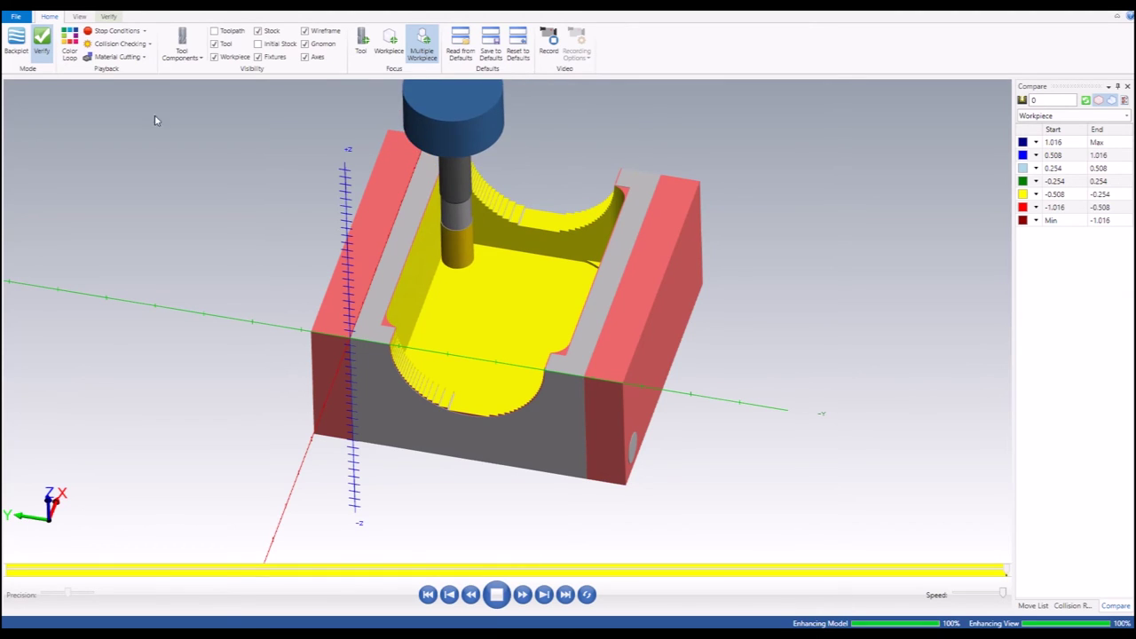
pyautogui.click(79, 16)
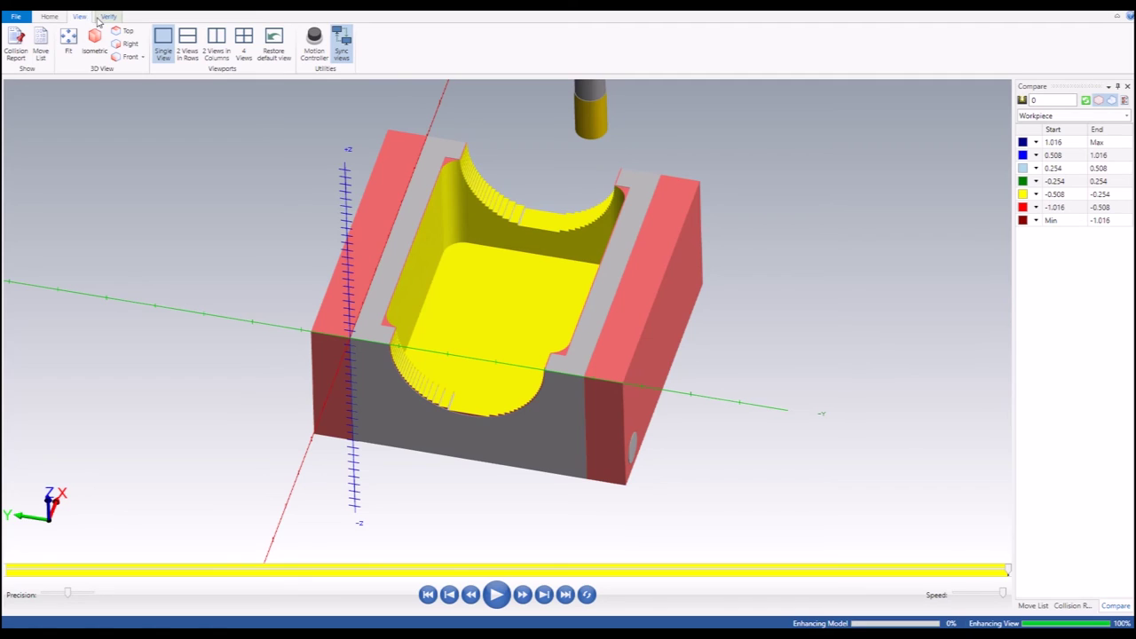
pyautogui.click(107, 16)
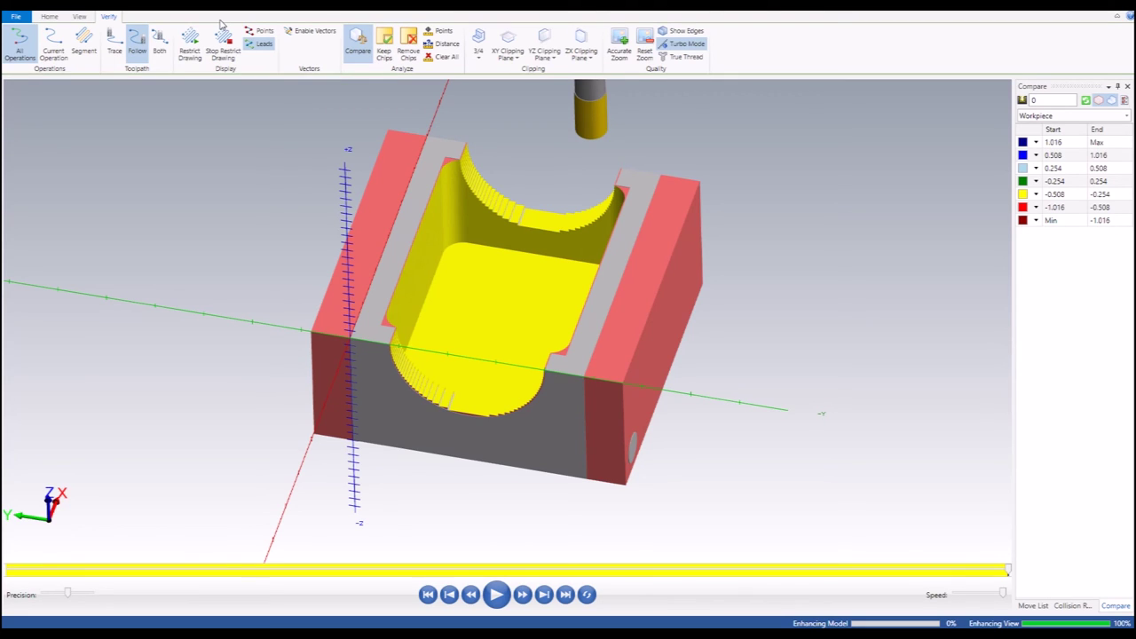
pyautogui.click(49, 15)
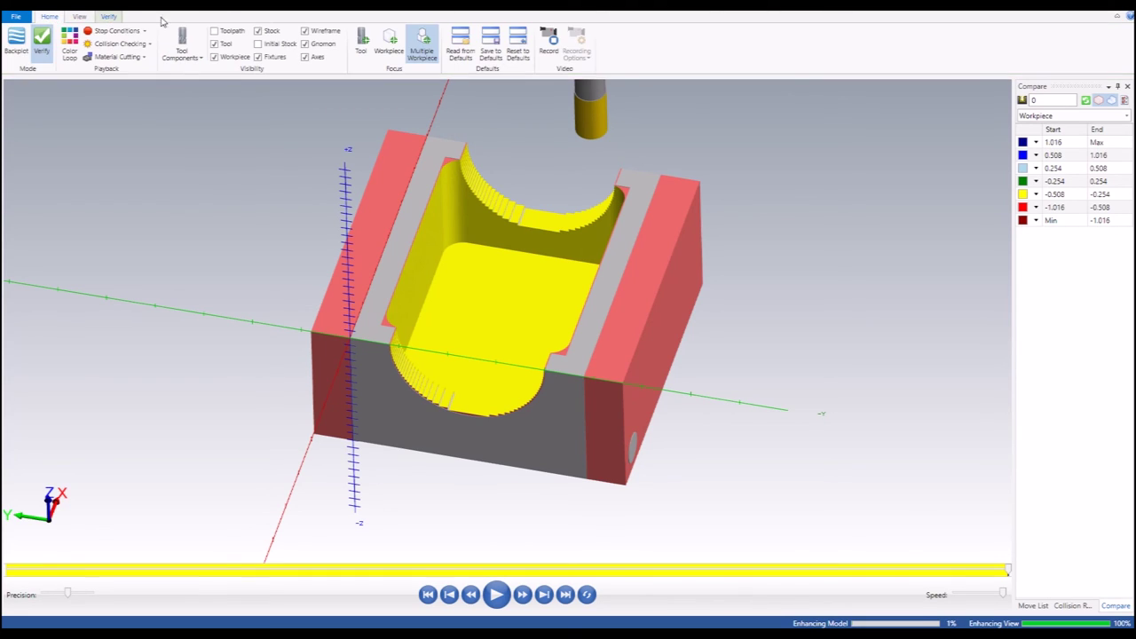